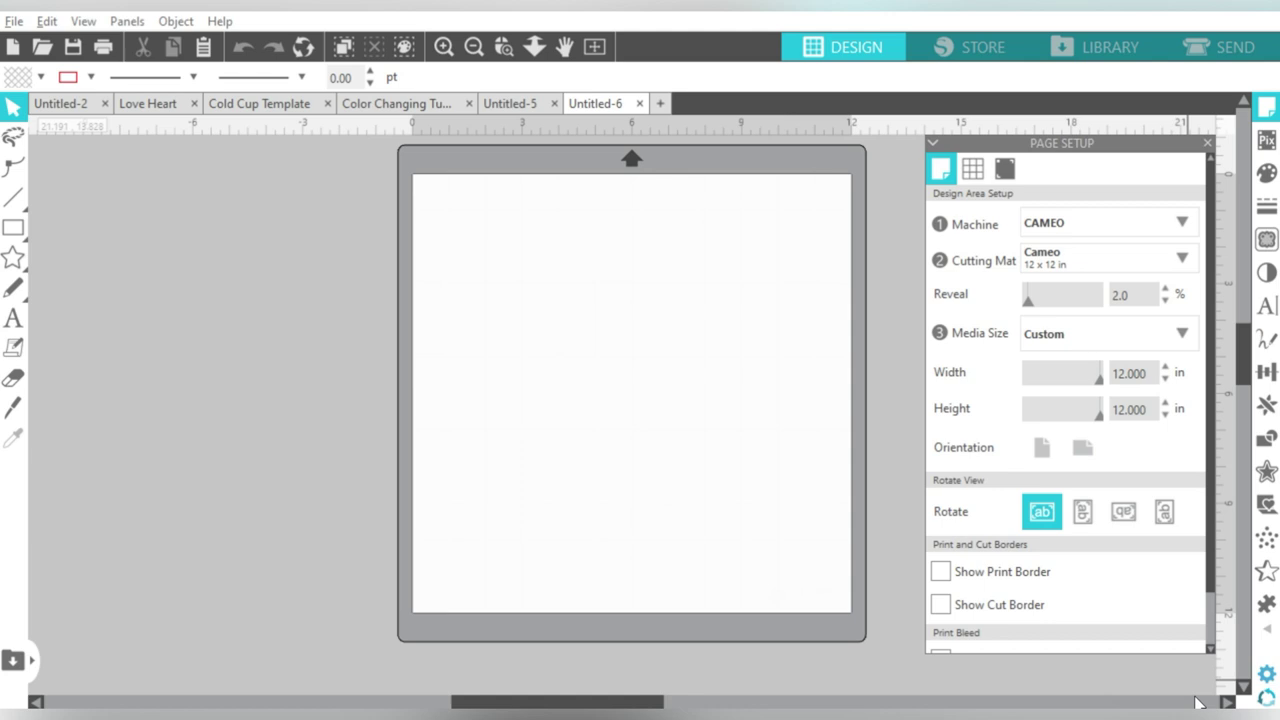
- Set the page to no machine with a custom 13 by 19 in media size in landscape orientation
left_click(1117, 230)
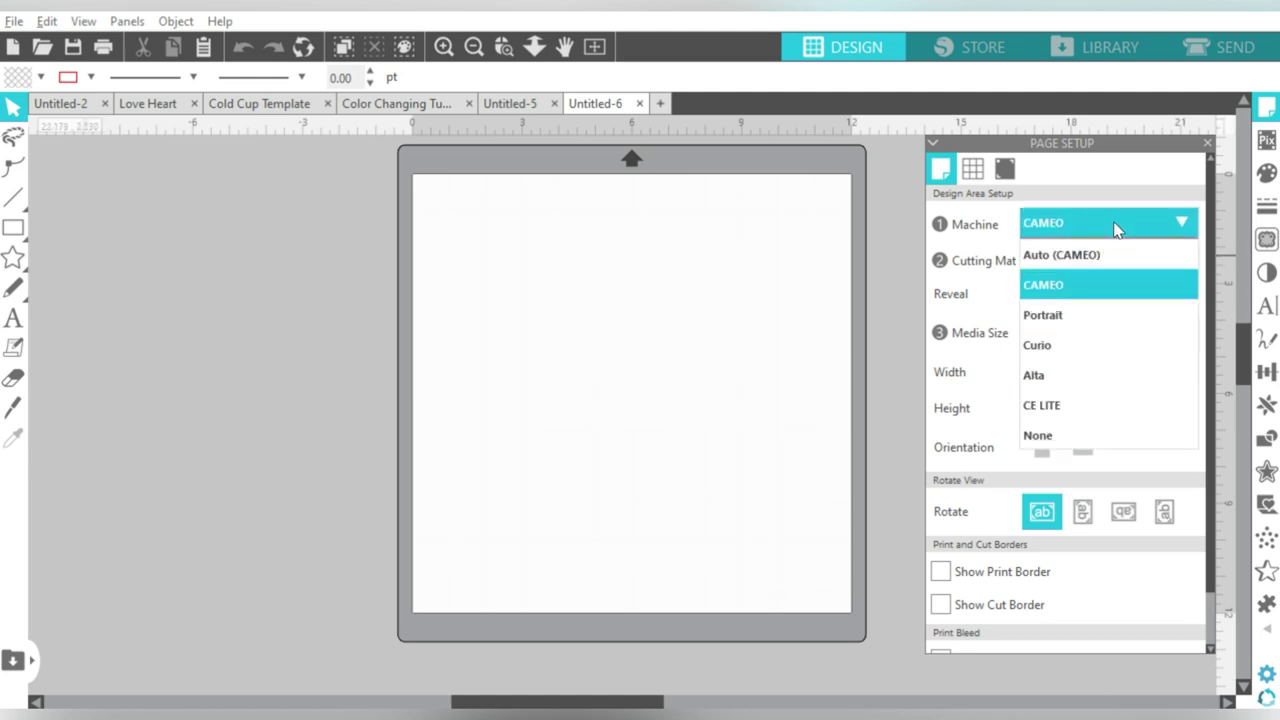
left_click(1041, 436)
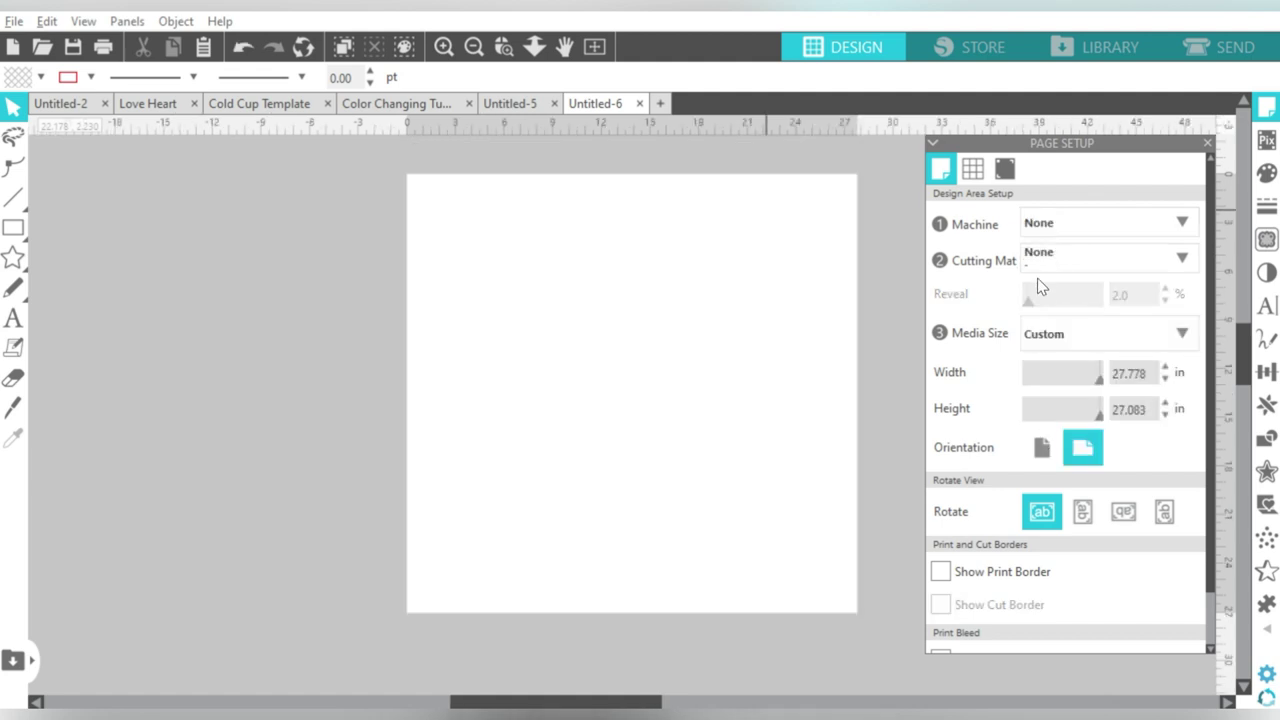
double_click(1141, 373)
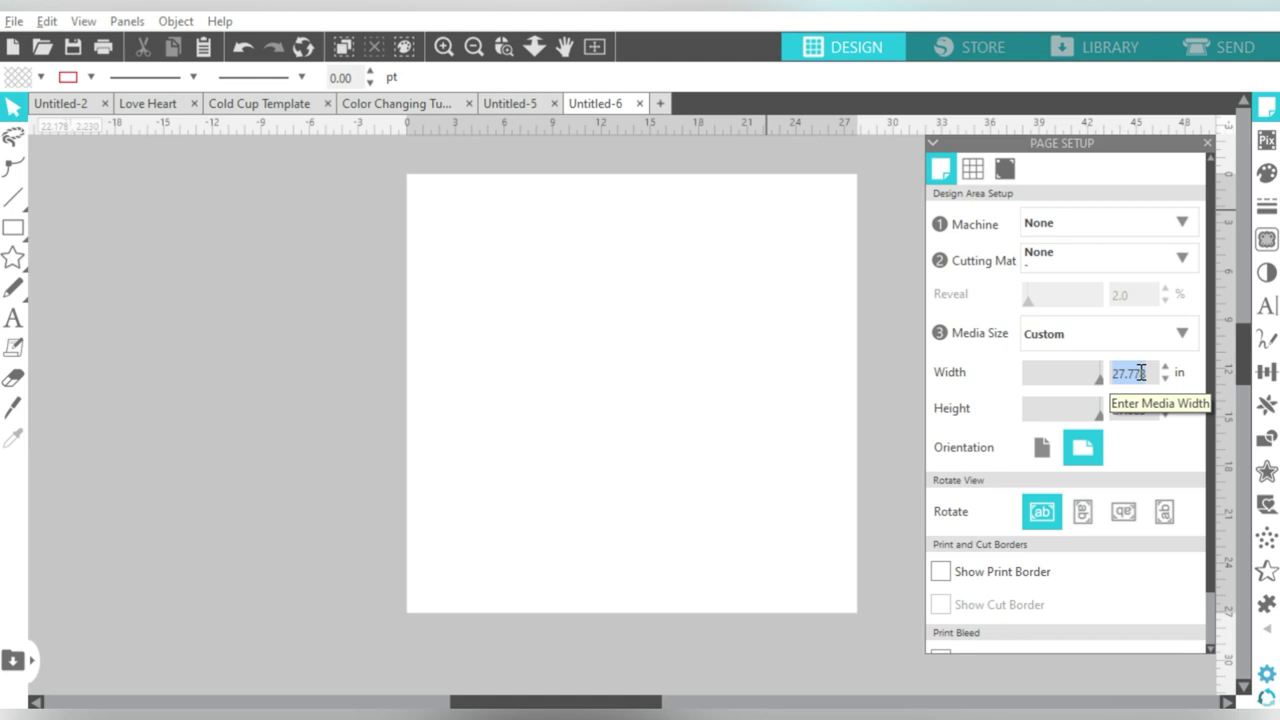
type("13")
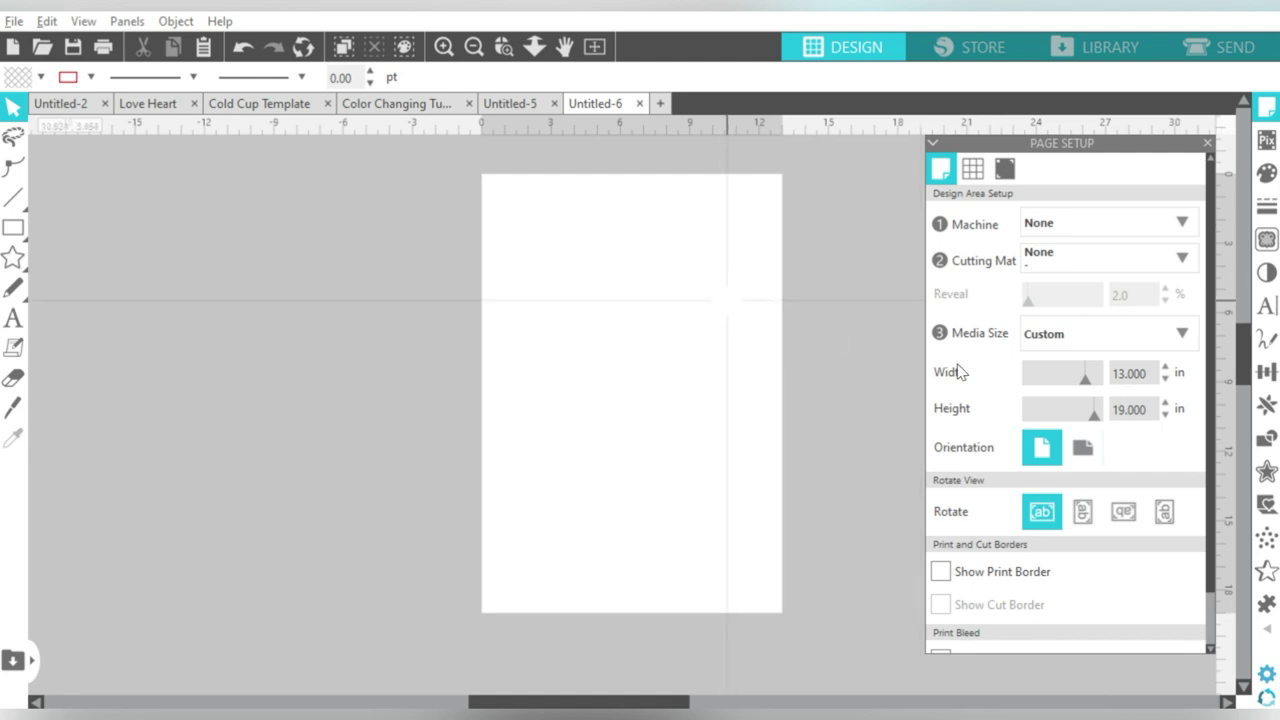
left_click(1083, 450)
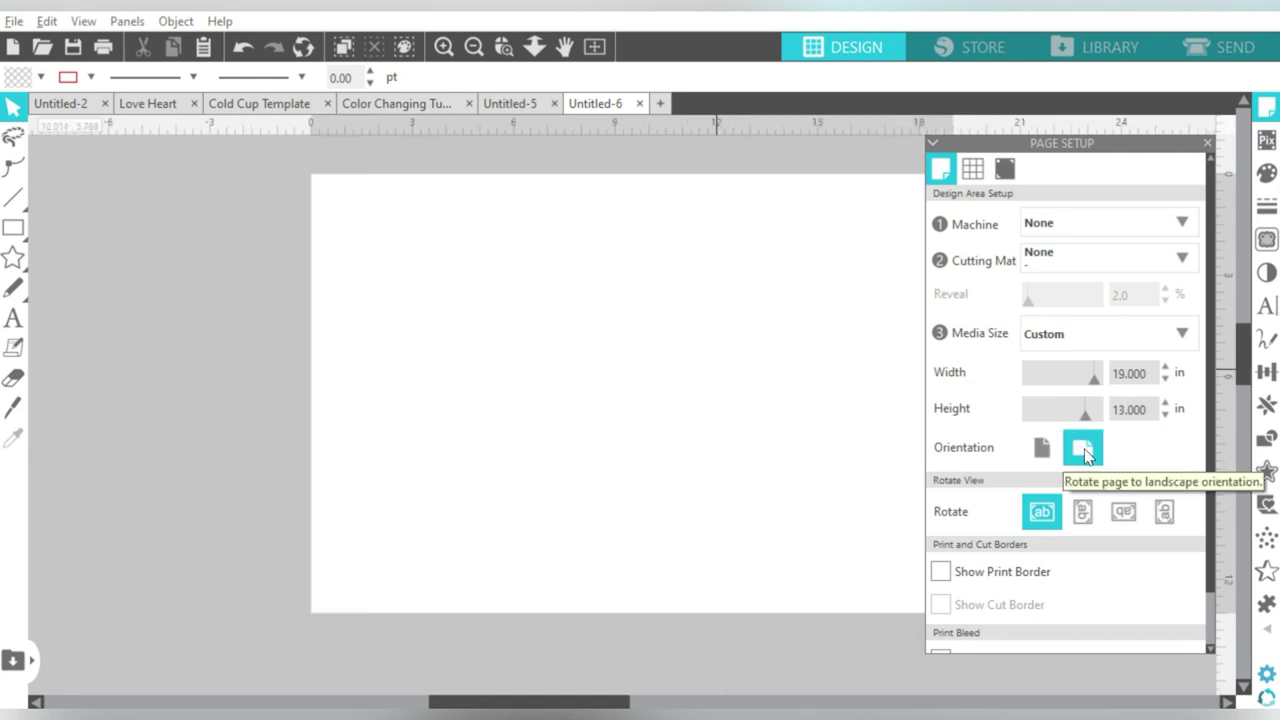
- Draw a rectangle about 8.0 in wide and 7.4 in high overlapping the page's left edge
left_click(473, 47)
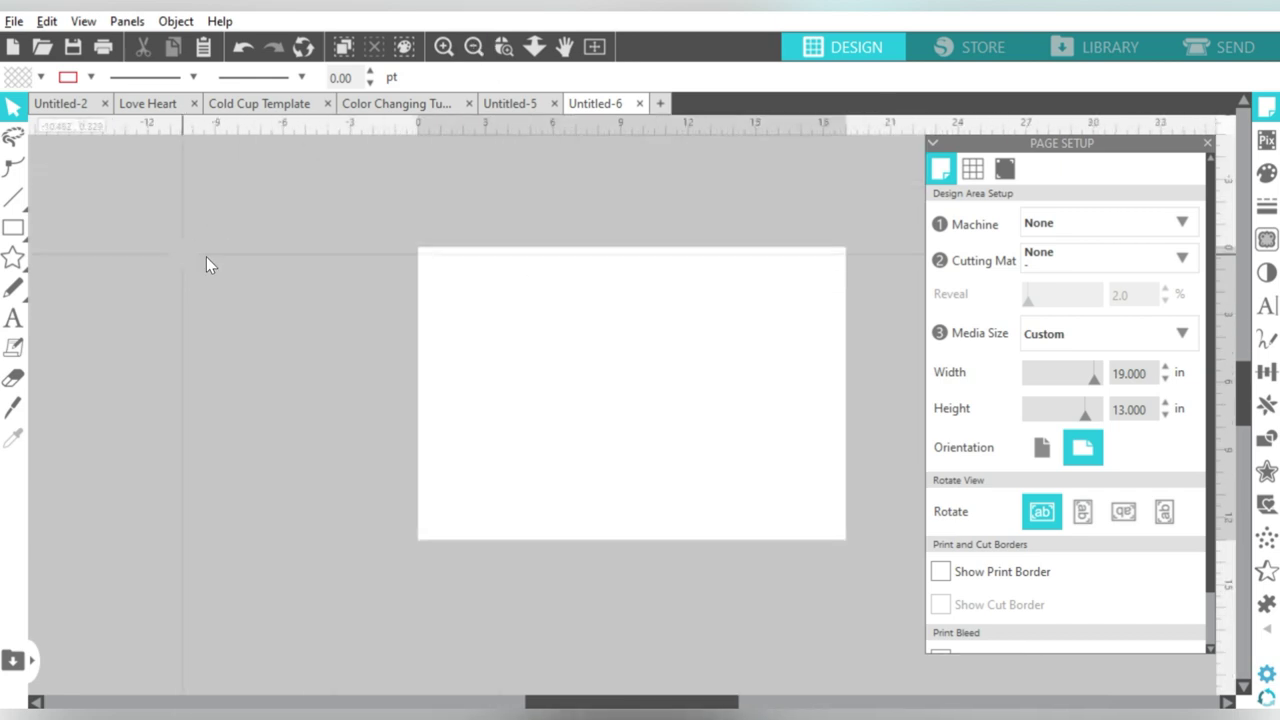
left_click(40, 230)
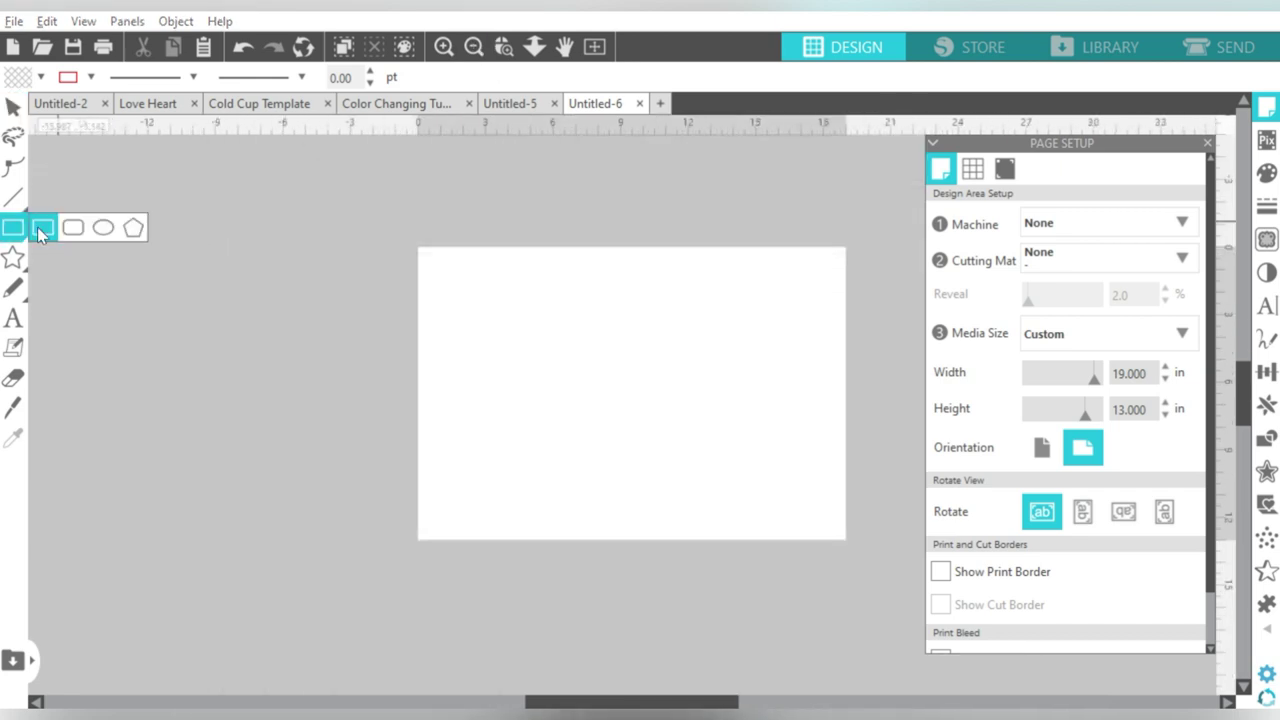
left_click_drag(300, 244, 481, 420)
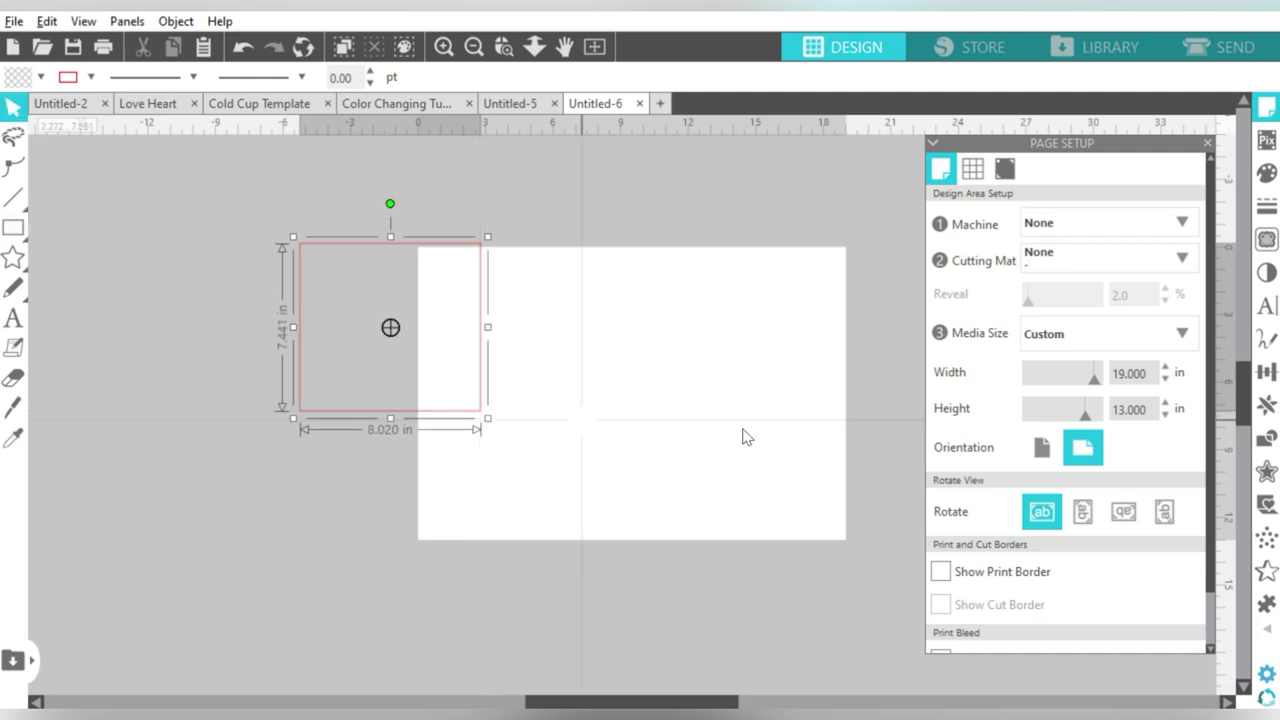
- Resize the rectangle to 18 in wide and 30 in high
left_click(1266, 370)
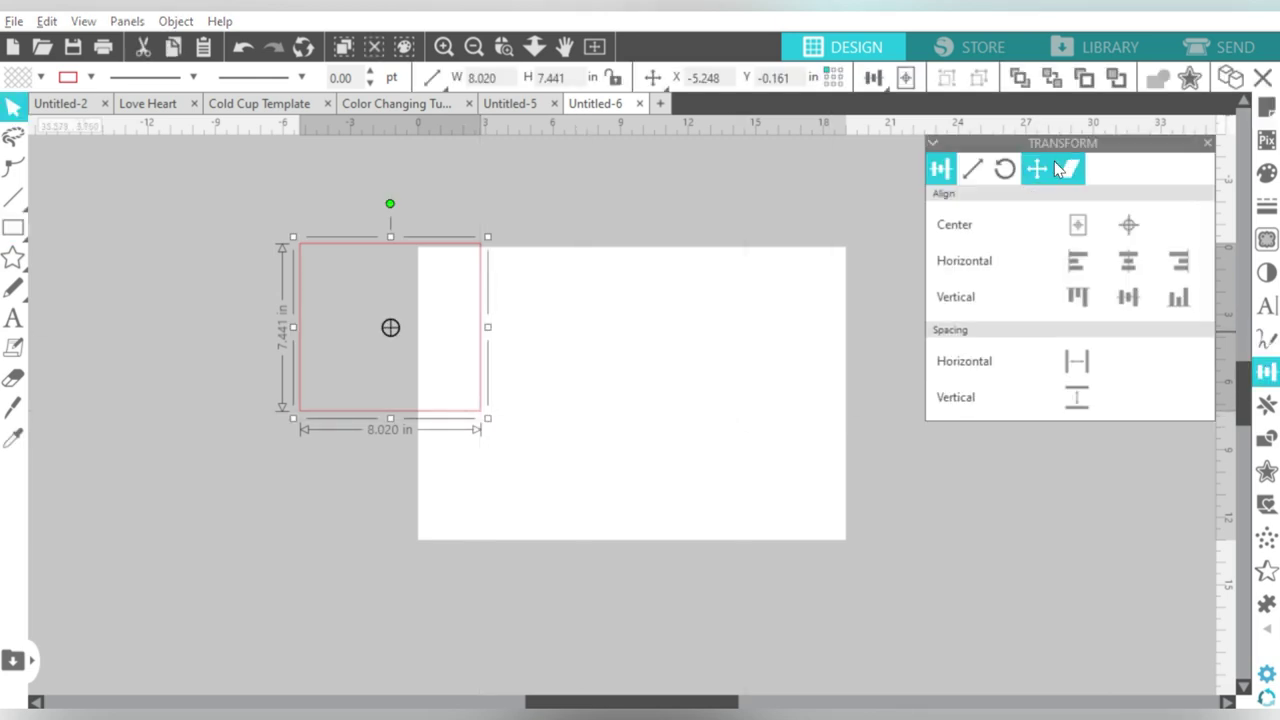
left_click(981, 173)
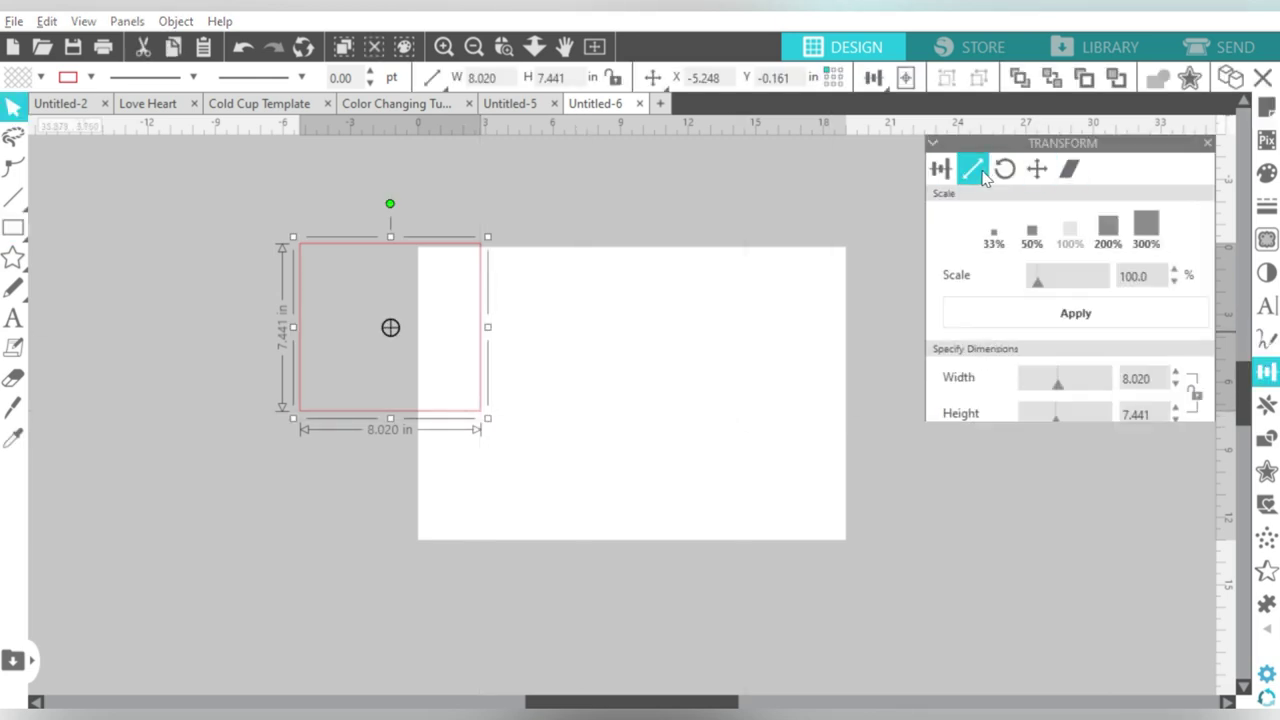
left_click(1151, 377)
type("18")
key("Tab")
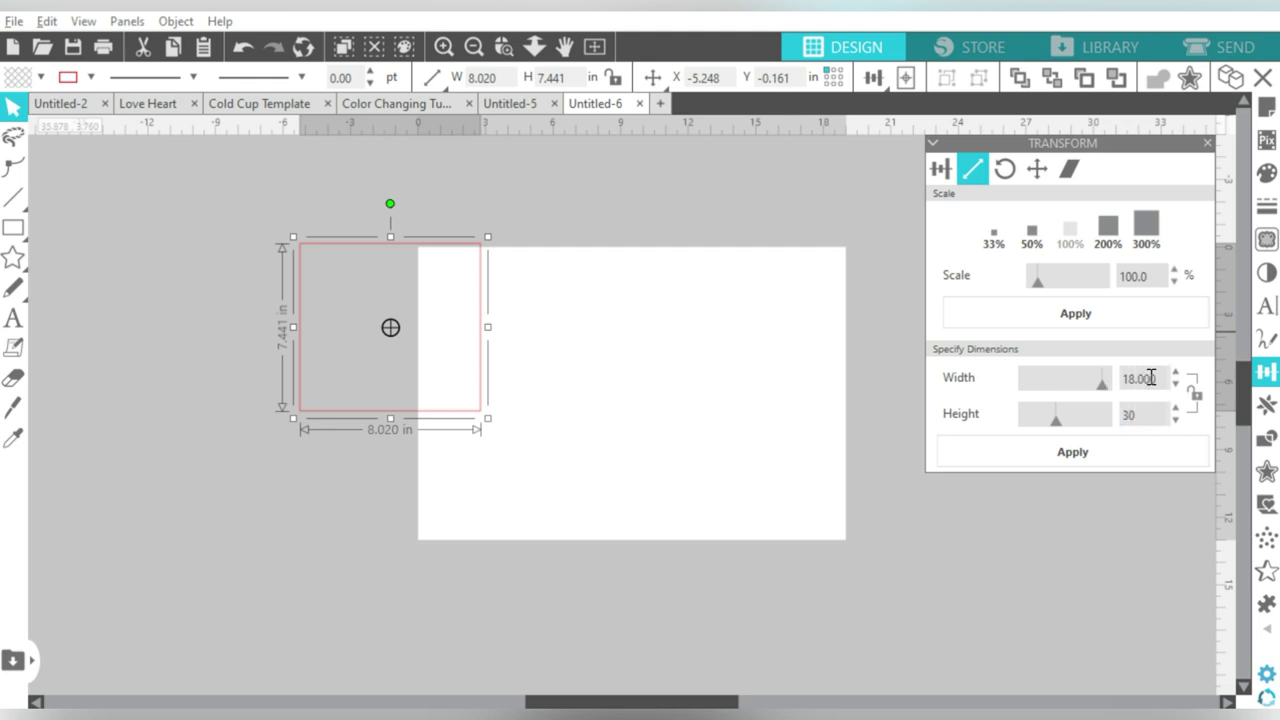
key("Return")
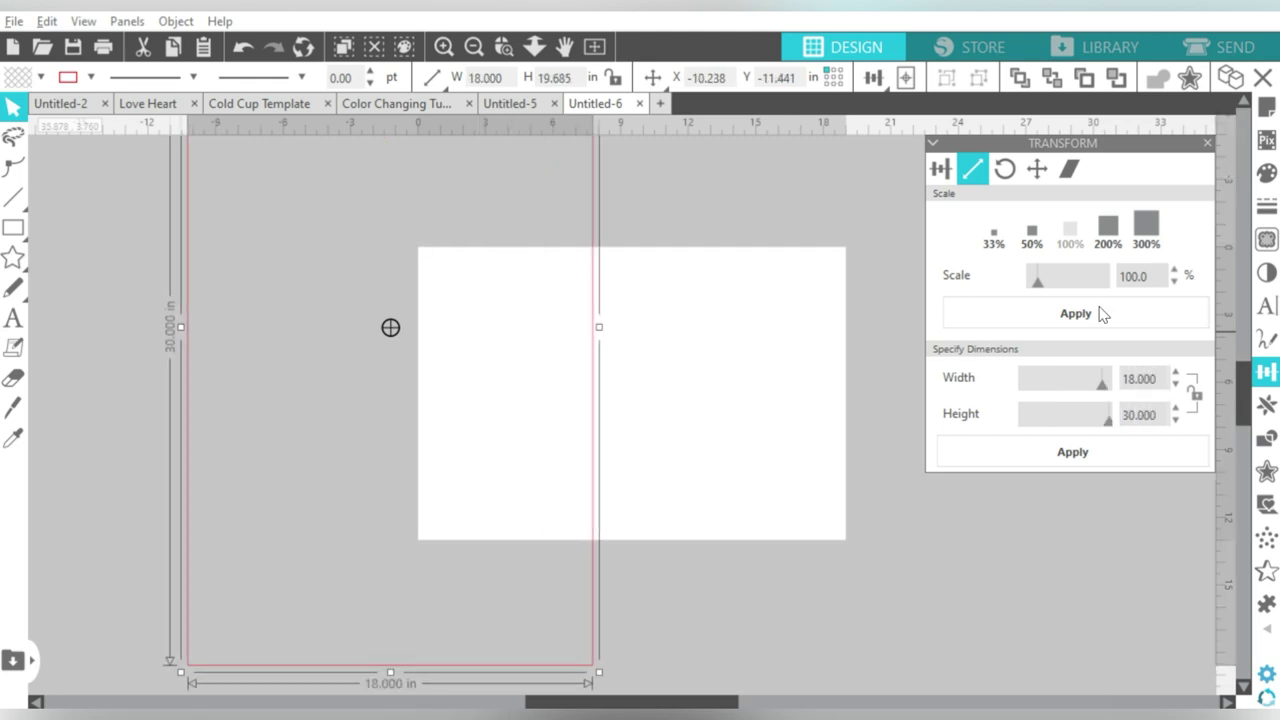
- Rotate the rectangle by 90 degrees and position it so that it surrounds the page
left_click(1004, 169)
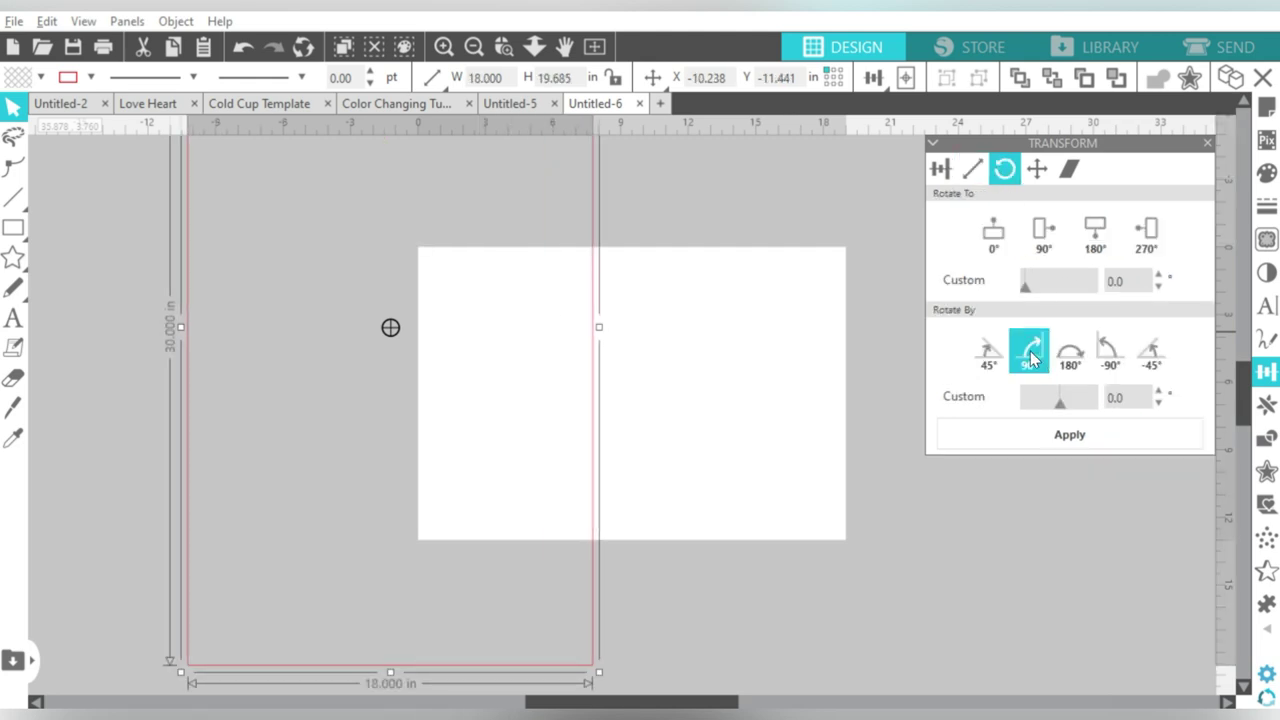
left_click(1031, 356)
left_click_drag(838, 297, 910, 283)
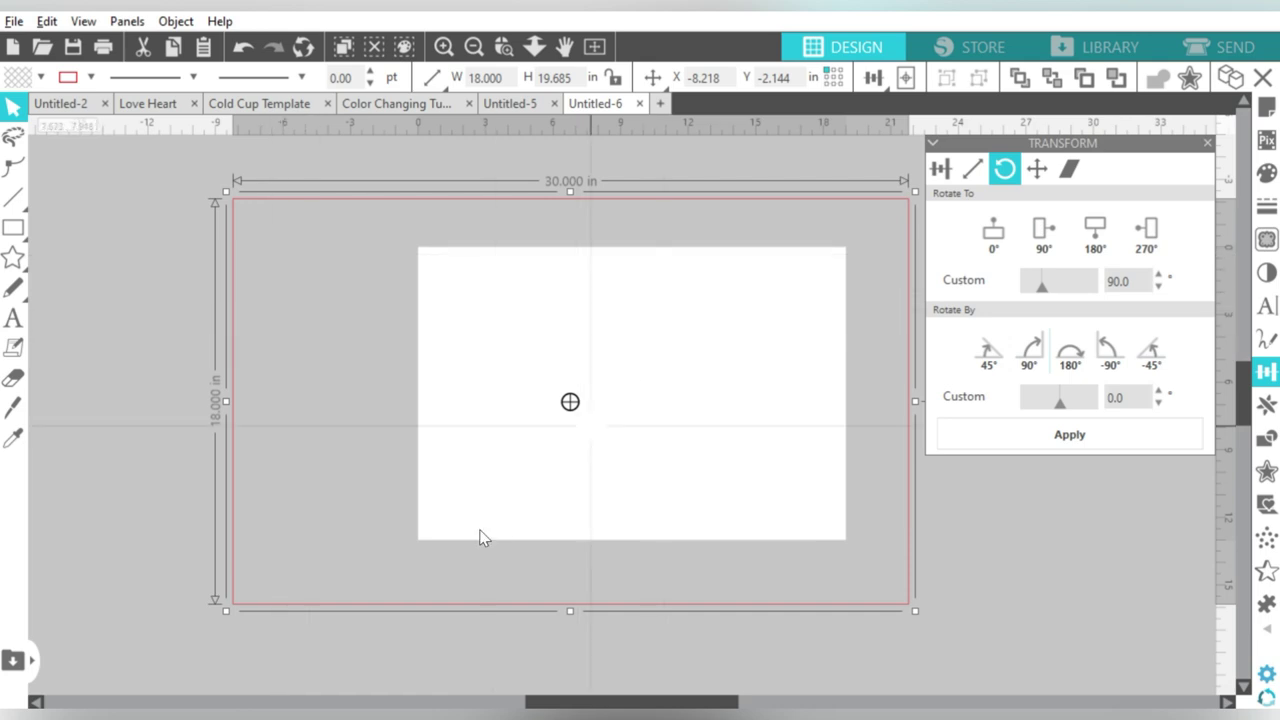
left_click_drag(586, 598, 583, 594)
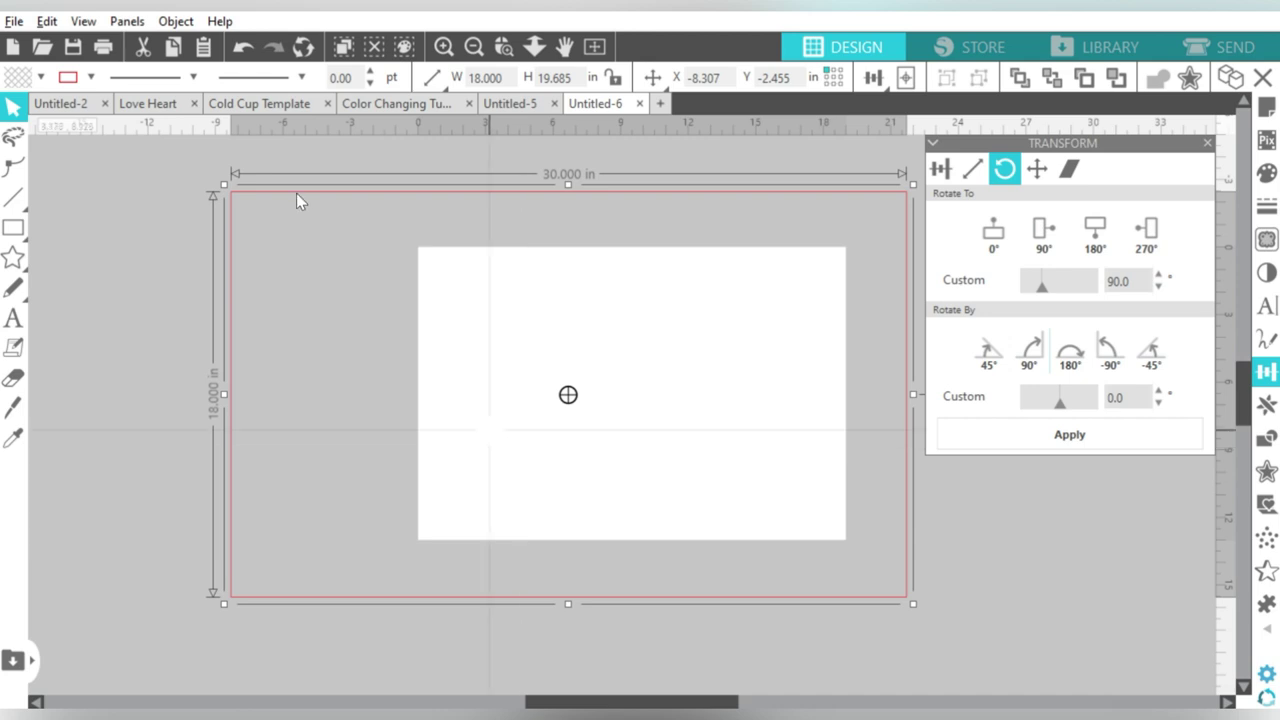
- Merge the Fall_Pumpkin_Spray image from the Downloads folder into the design
left_click(14, 21)
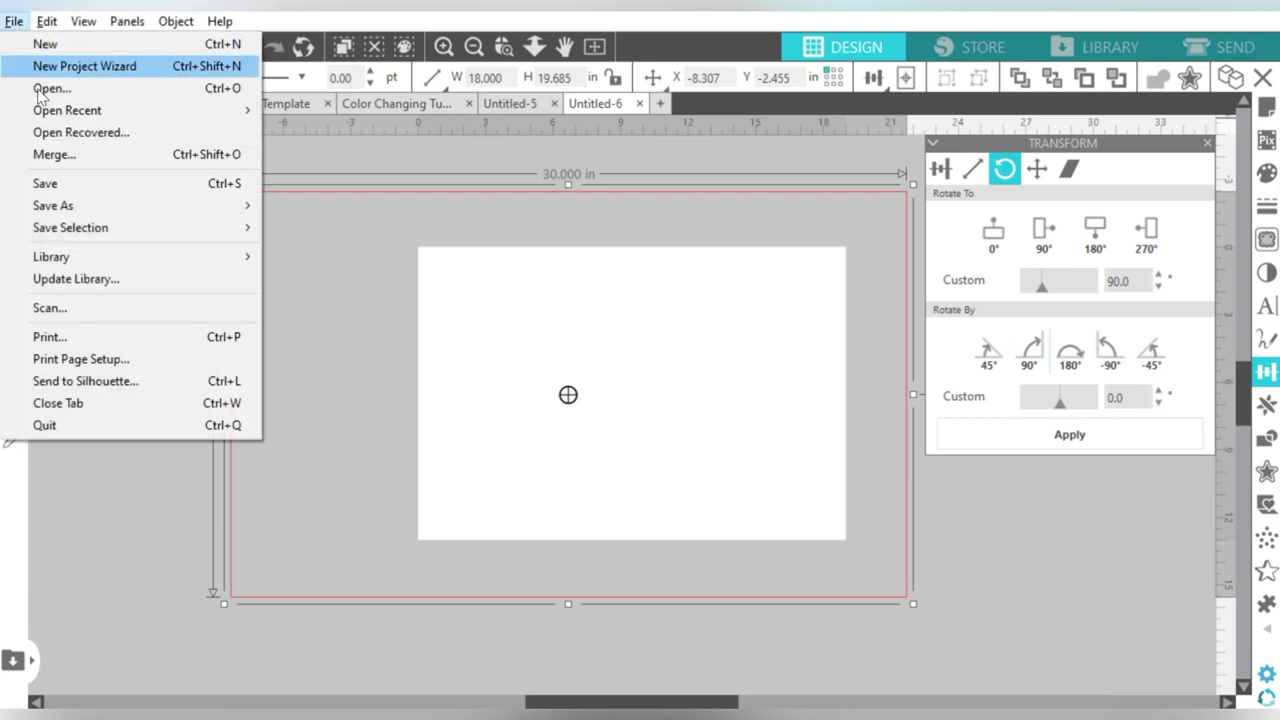
left_click(52, 156)
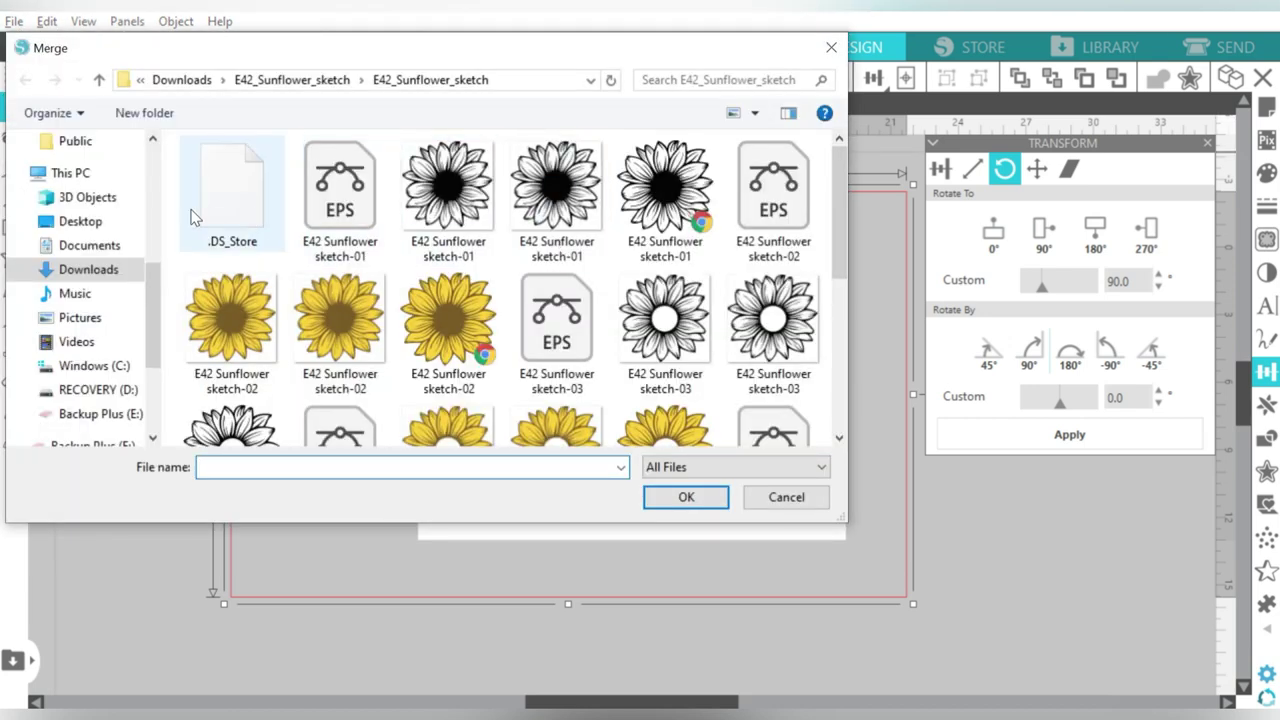
left_click(88, 270)
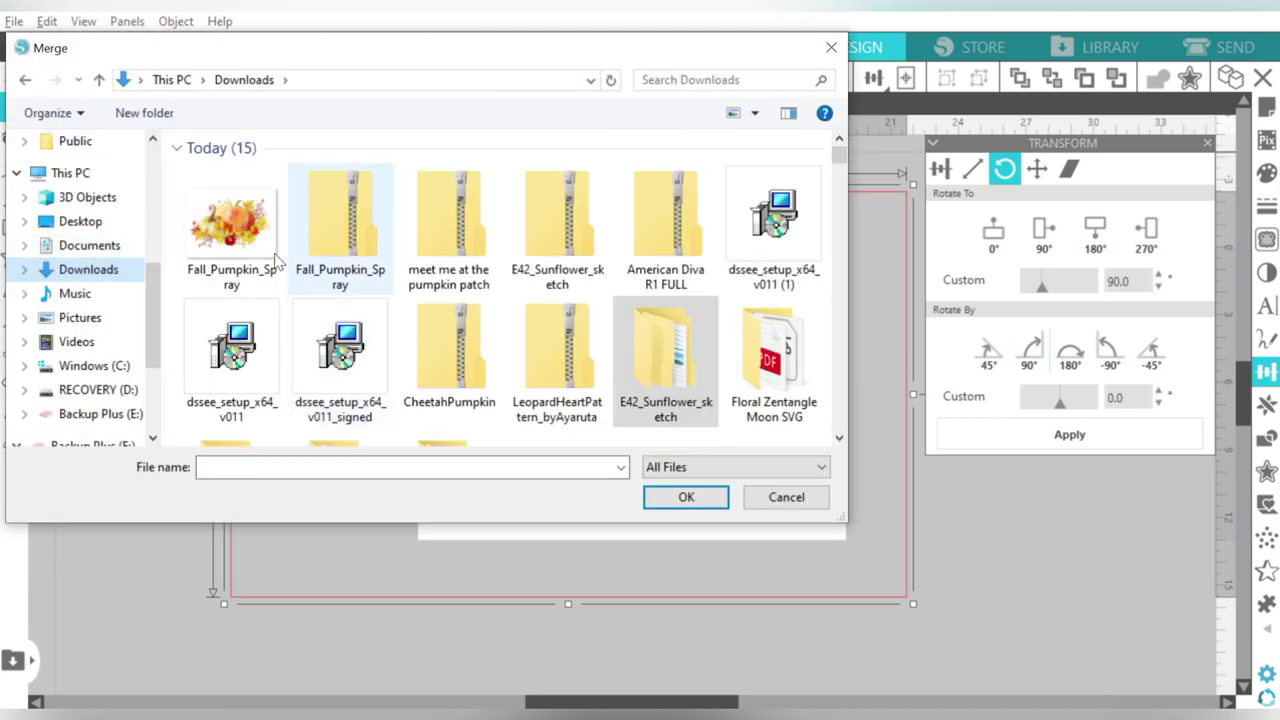
double_click(232, 225)
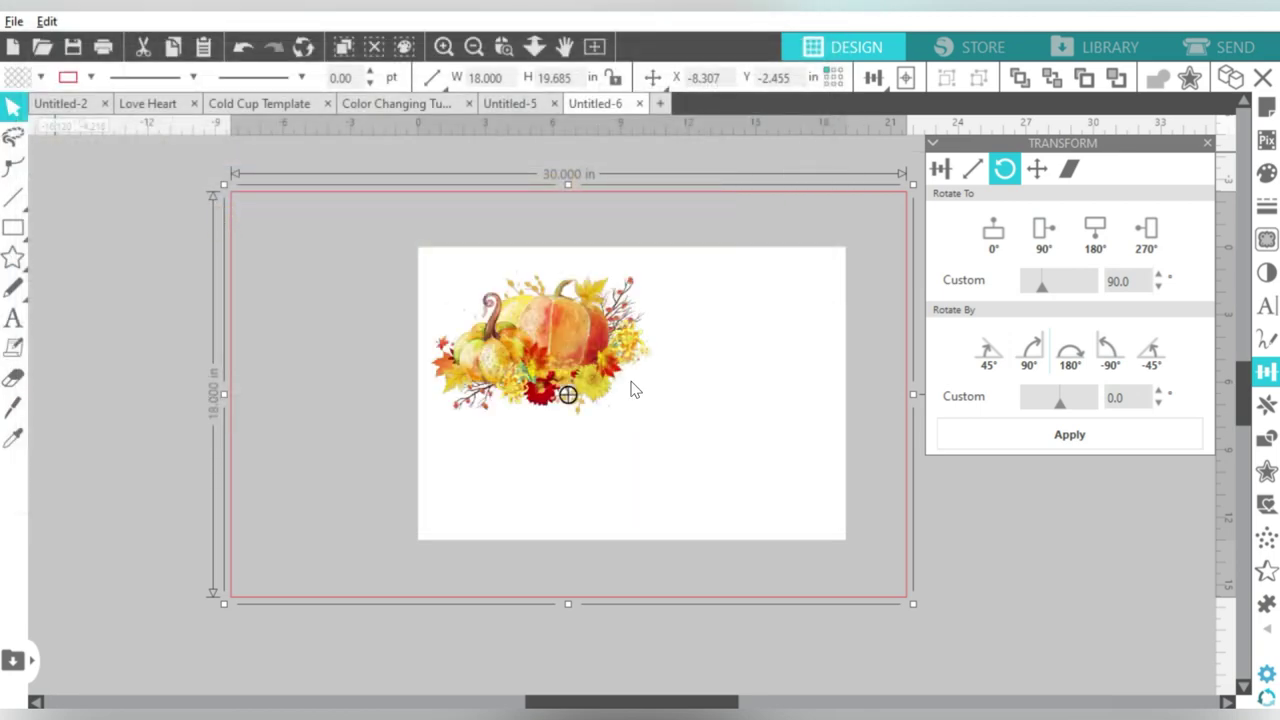
- Enlarge the pumpkin image to about 20.2 by 15.6 in and move it up inside the red rectangle
left_click(591, 353)
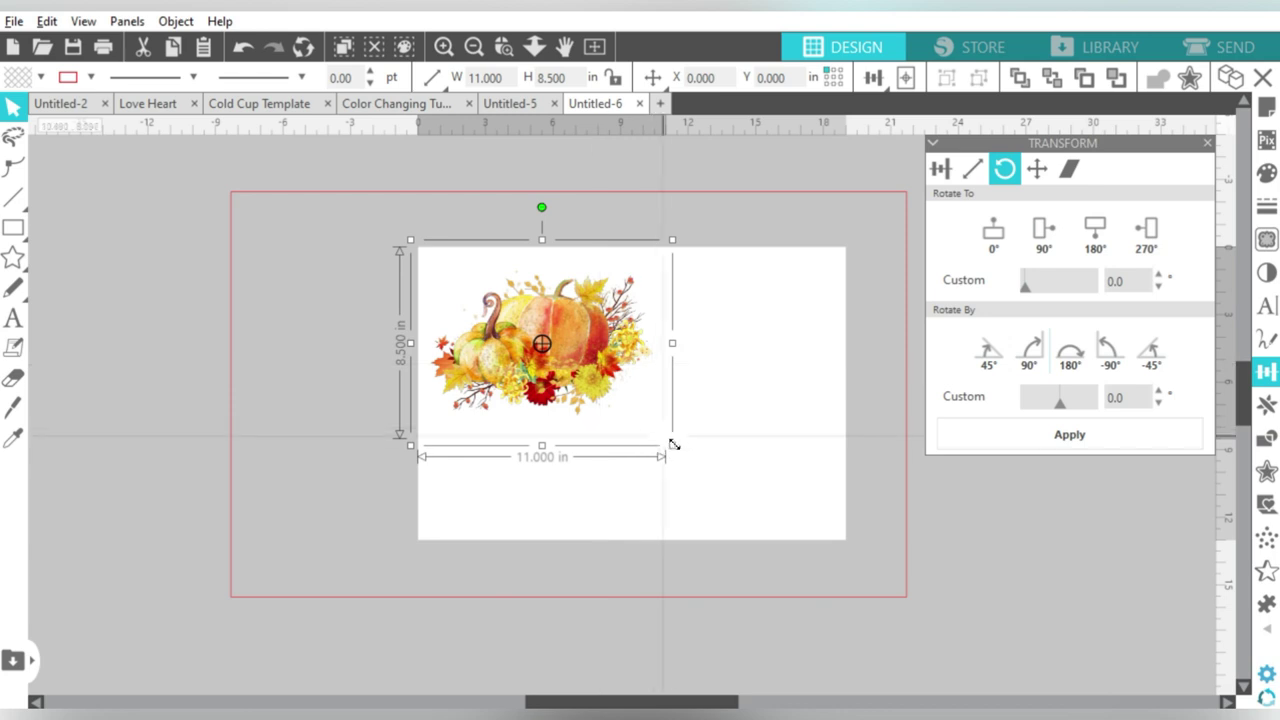
left_click_drag(672, 446, 881, 607)
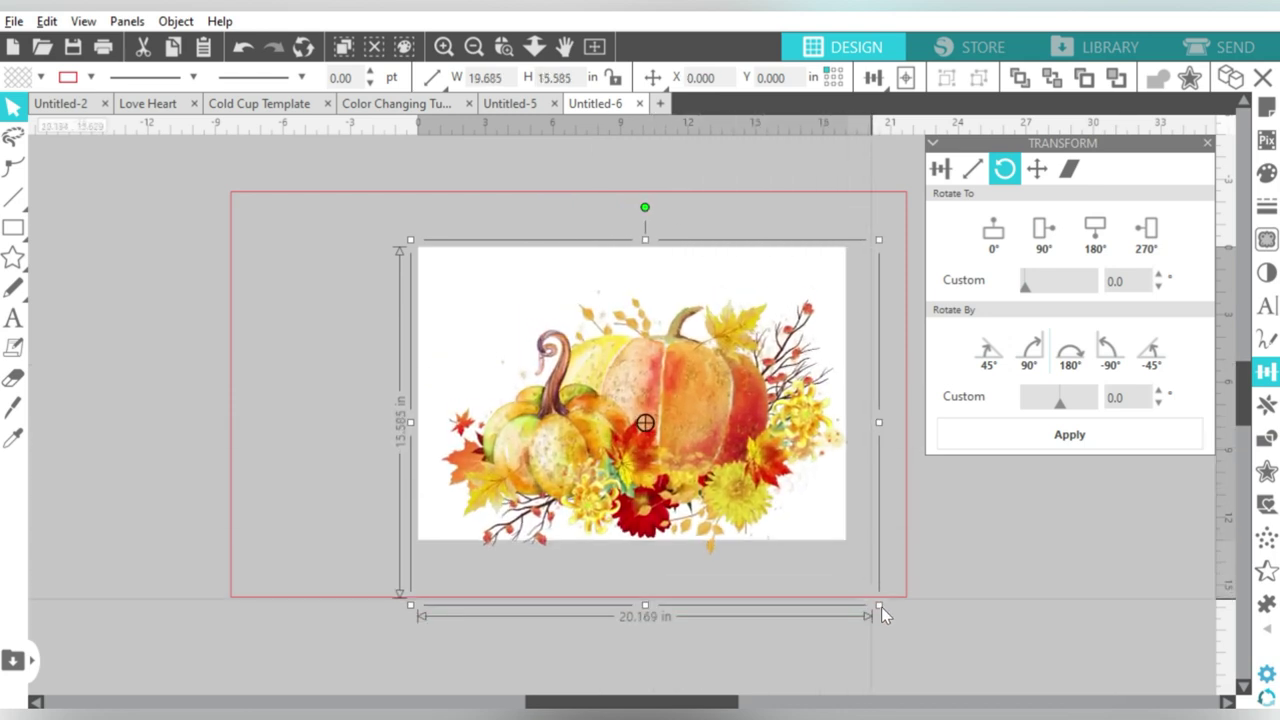
left_click_drag(695, 420, 698, 377)
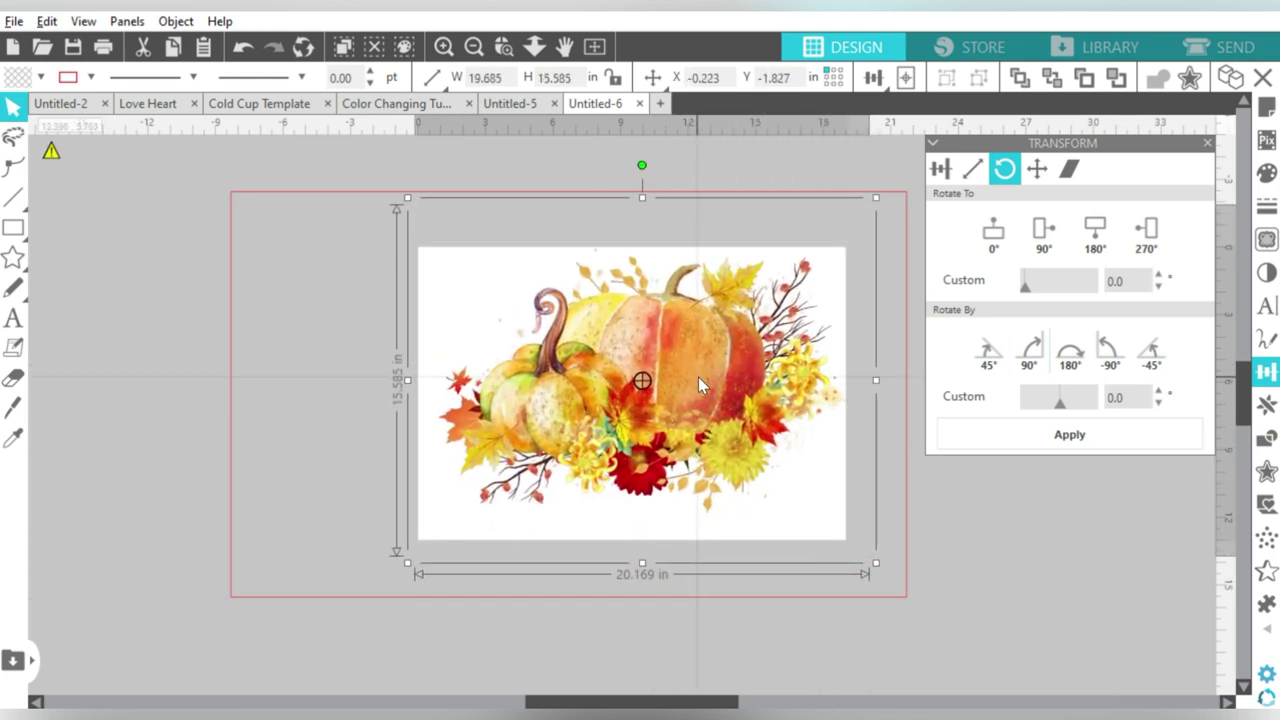
- Flip the pumpkin image horizontally and move it toward the left part of the rectangle
right_click(700, 377)
left_click(770, 388)
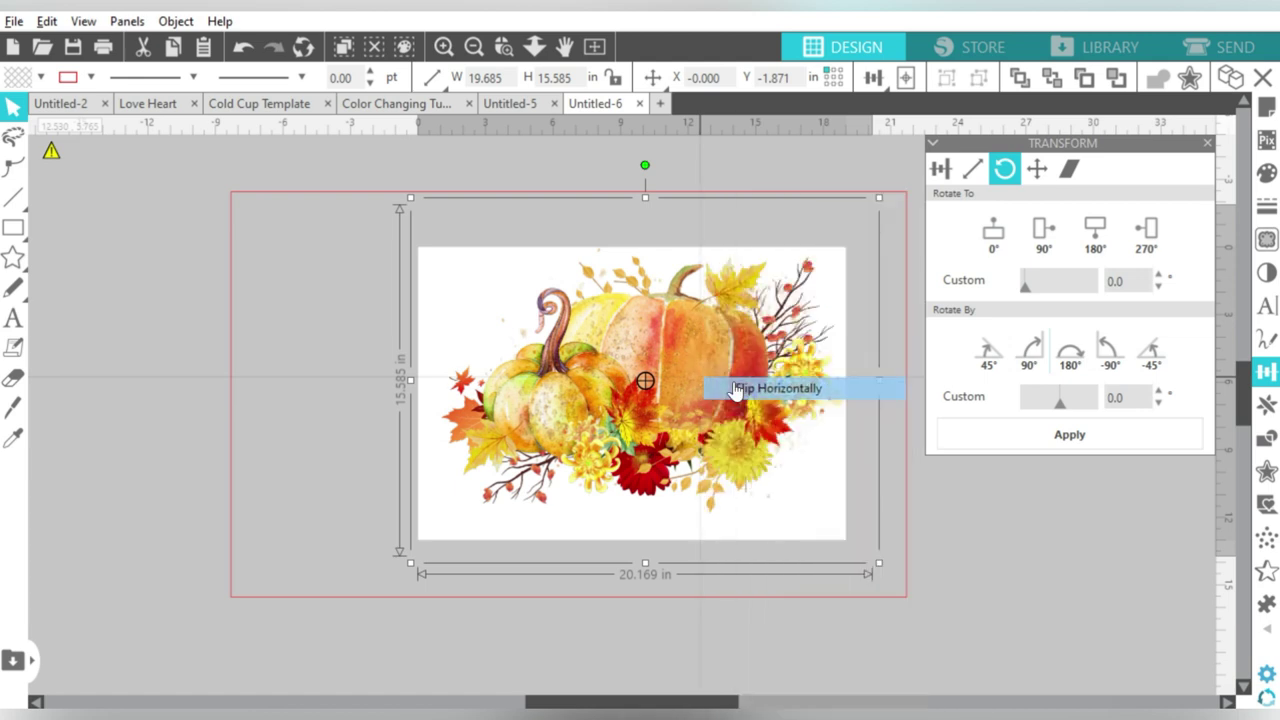
left_click_drag(660, 354, 515, 350)
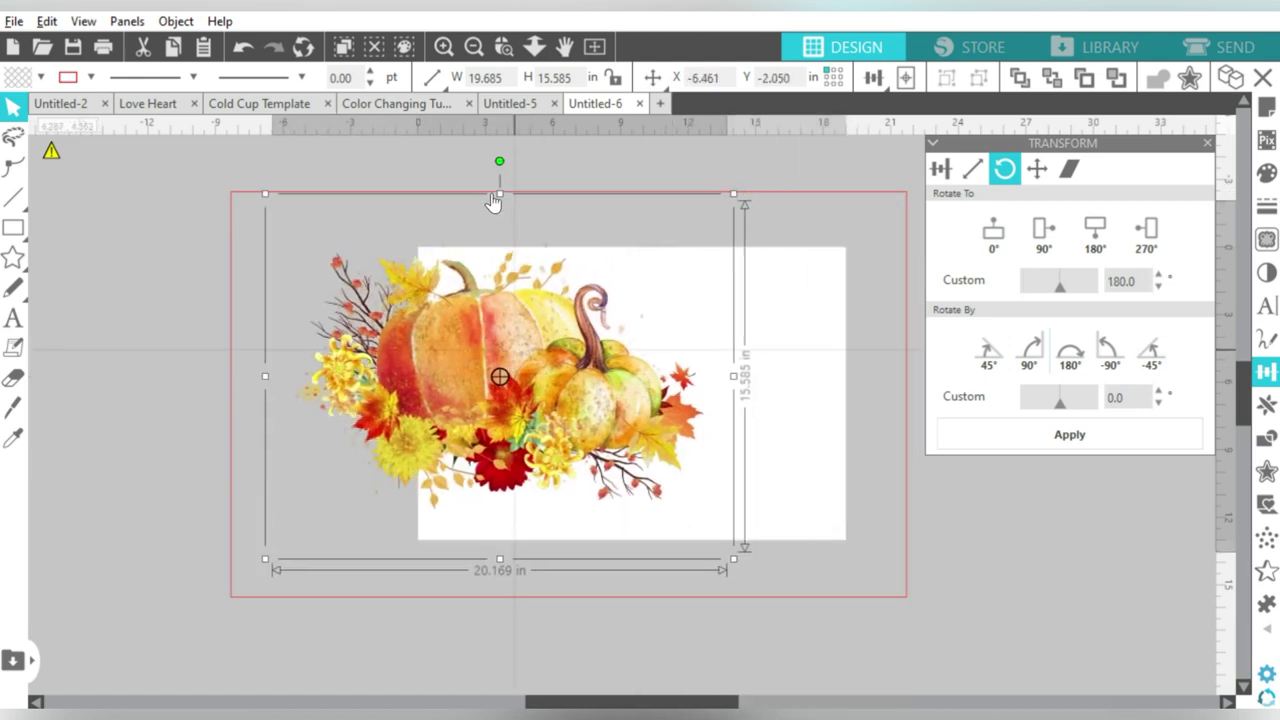
- Tilt the pumpkin image about 5 degrees clockwise and shift it against the rectangle's left side
left_click_drag(500, 161, 519, 162)
left_click_drag(525, 349, 487, 369)
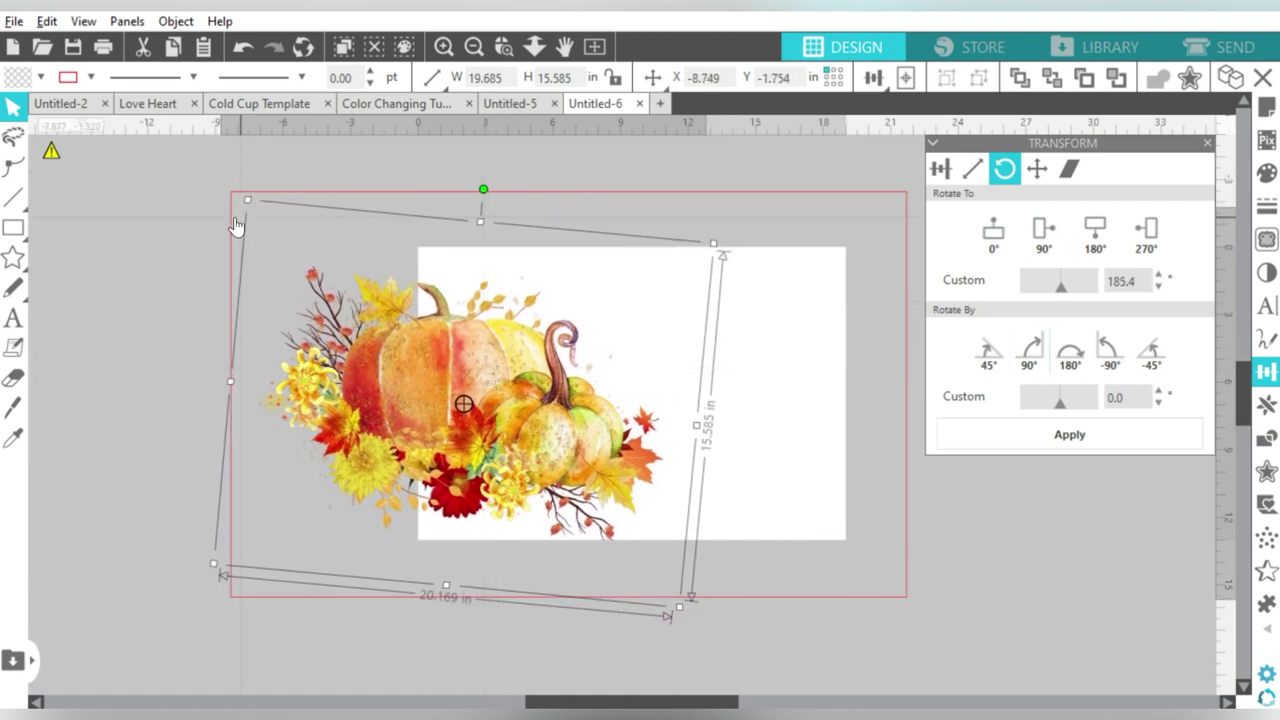
left_click(163, 240)
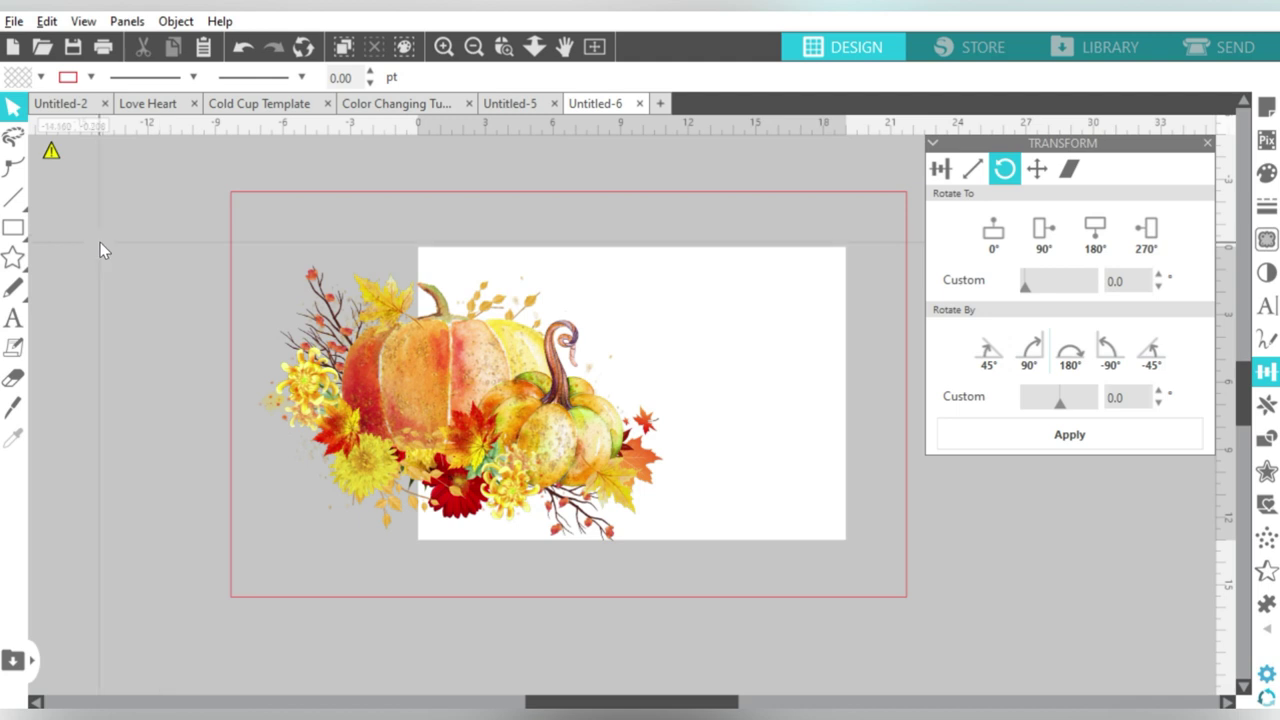
- Add the text "WELCOME TO OUR", "pumpkin" and "patch" on three lines at the page's upper right
left_click(13, 318)
left_click(600, 280)
type("WELCOME TO OUR")
key("Return")
type("pumpkin")
key("Return")
type("patch")
- Fill the three-line welcome text with black
left_click(463, 406)
left_click(650, 305)
left_click(38, 78)
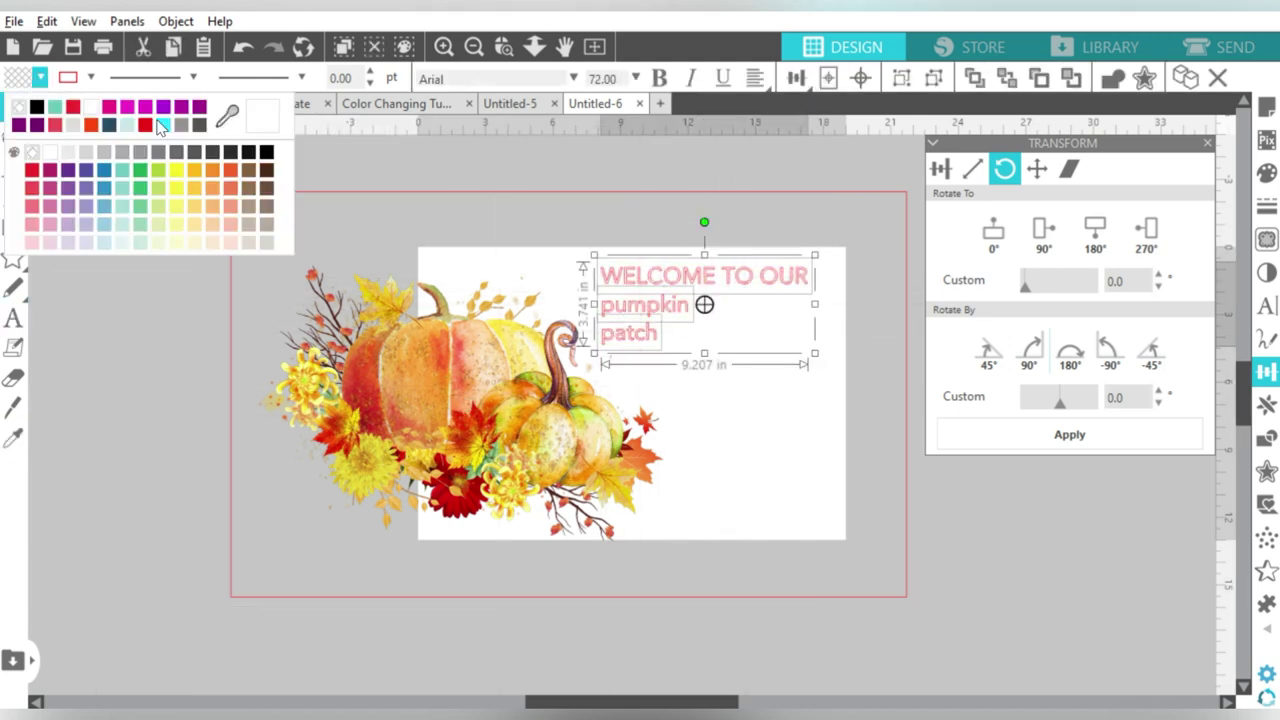
left_click(36, 106)
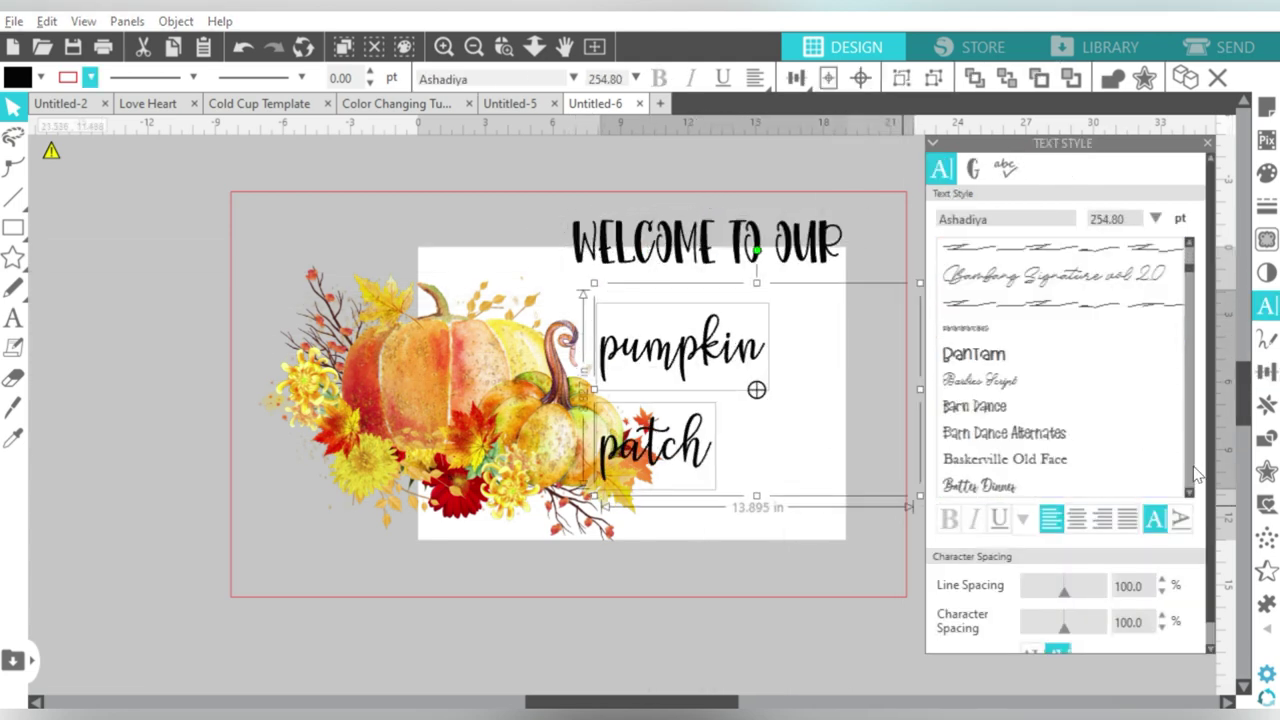
- Try the CLN-HolidayColors2 font on "pumpkin" and "patch"
scroll(1147, 477, "down", 12)
left_click(1145, 486)
scroll(1145, 480, "down", 15)
left_click(1005, 282)
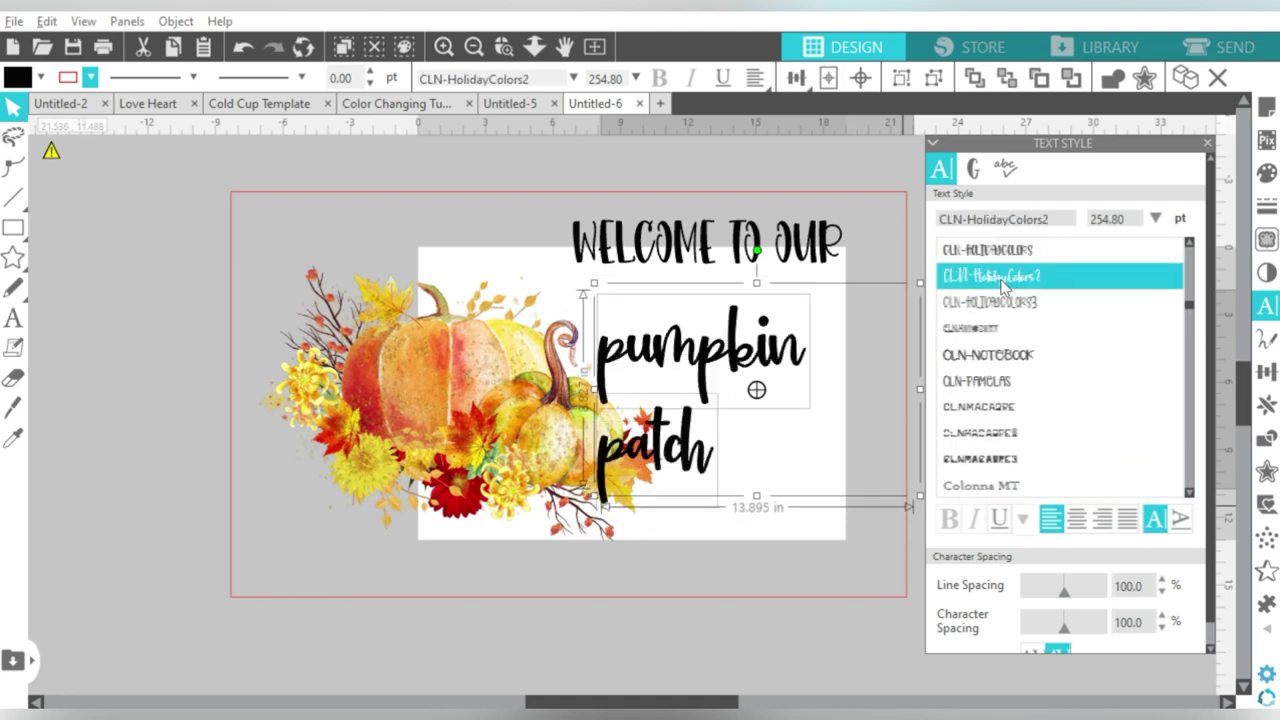
- Set the font of "pumpkin" and "patch" to FallingLeavesScript and look through its glyphs
scroll(1192, 470, "down", 15)
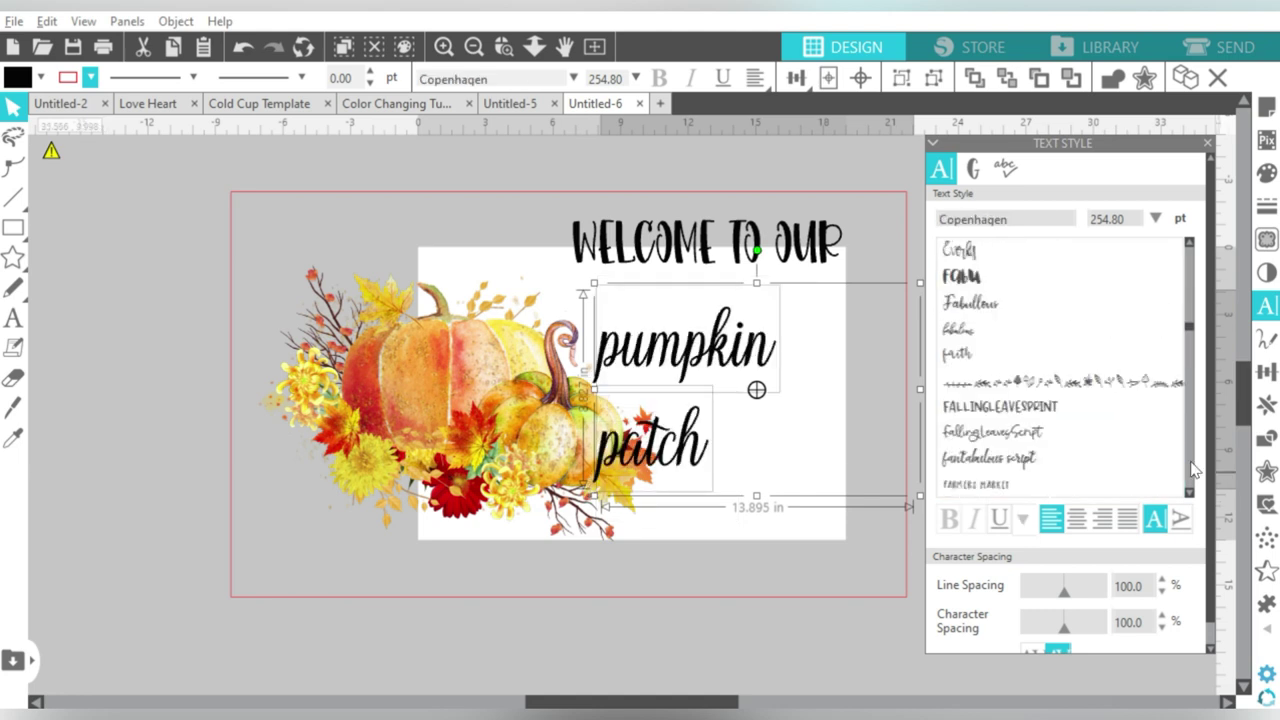
scroll(1192, 470, "down", 5)
left_click(1040, 435)
left_click(972, 168)
scroll(1190, 500, "down", 10)
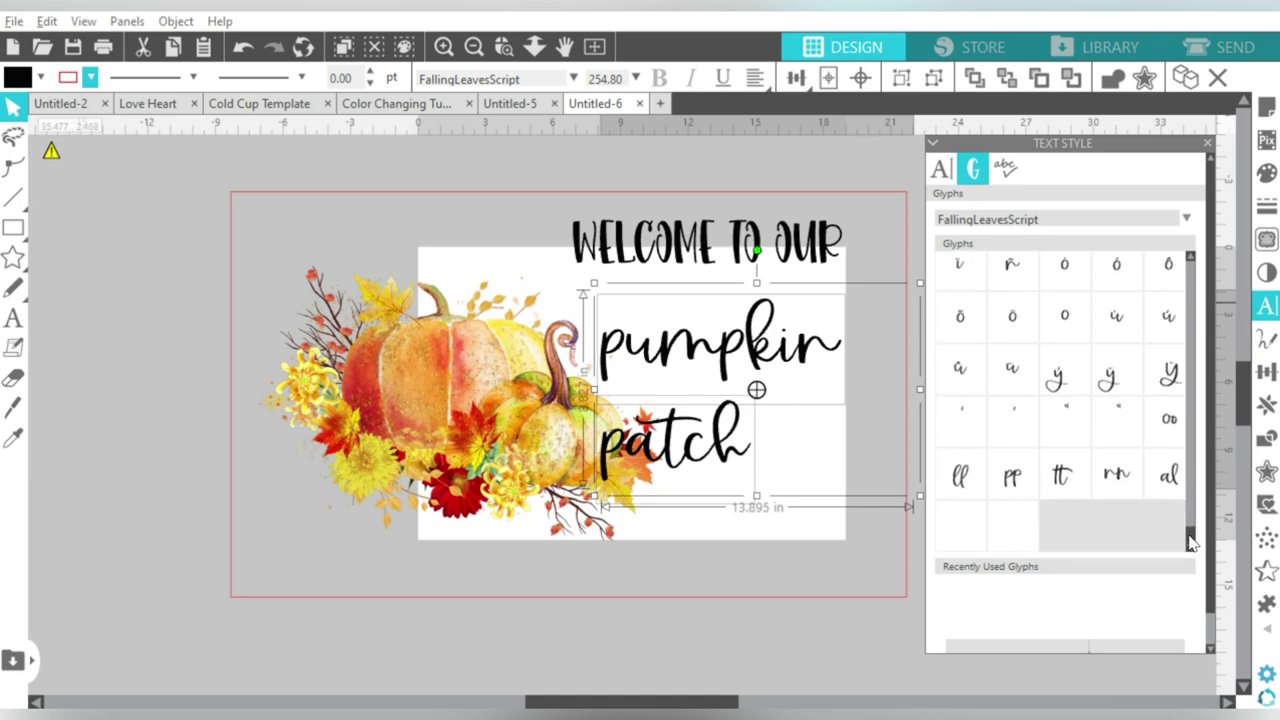
left_click(941, 168)
- Move "WELCOME TO OUR" left above the pumpkins and set its font to Chery Rush Solid
left_click_drag(667, 244, 577, 282)
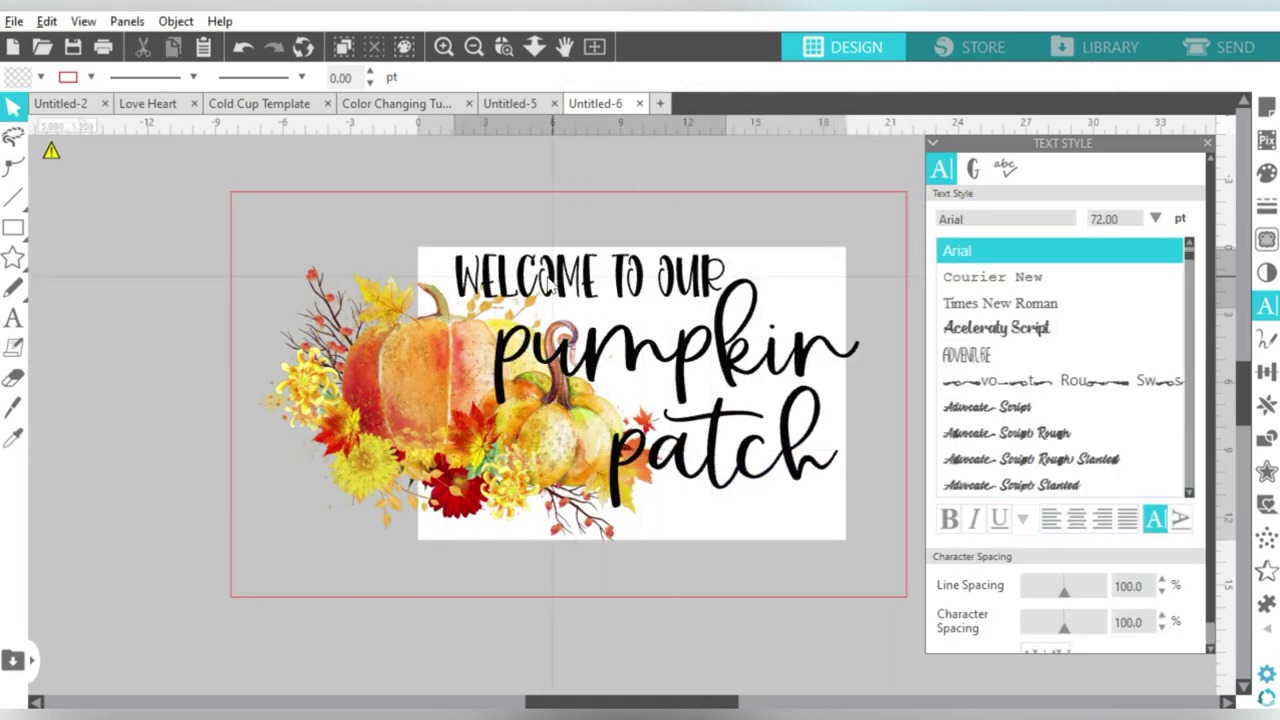
left_click(577, 282)
left_click(980, 328)
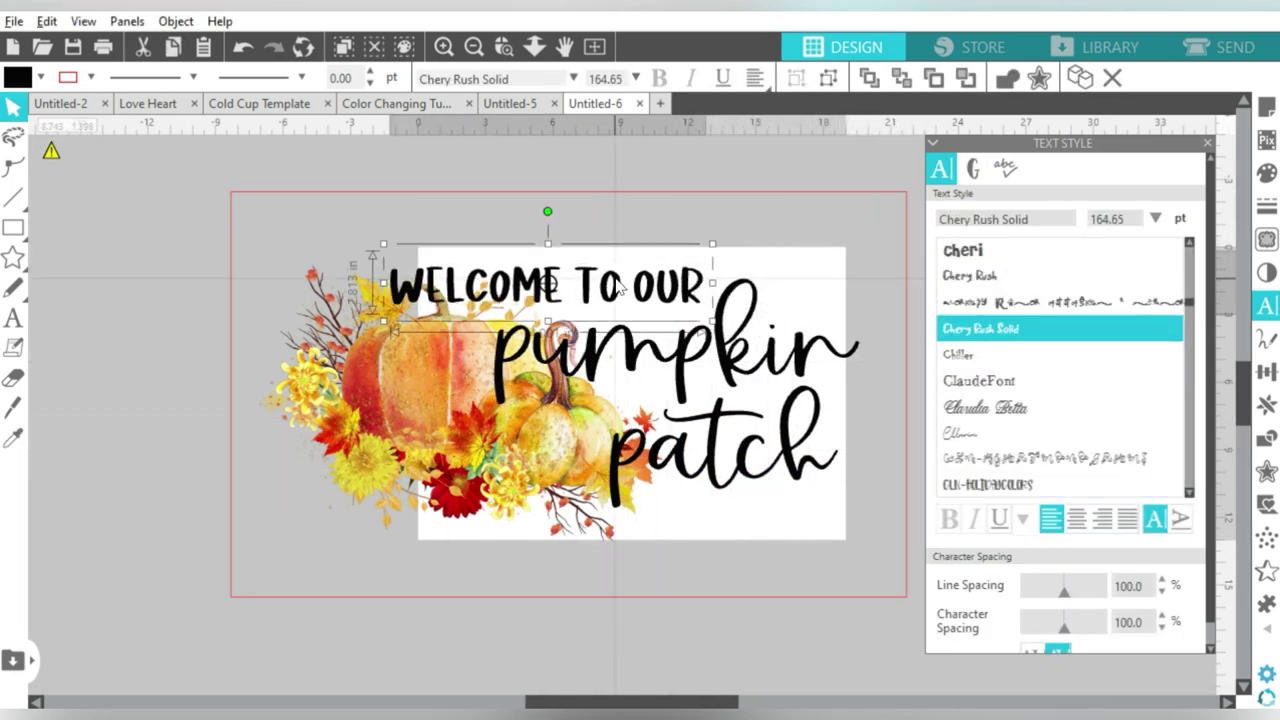
- Offset the three lines of welcome text by 0.1 in with rounded corners, leaving out the pumpkin image
left_click(814, 263)
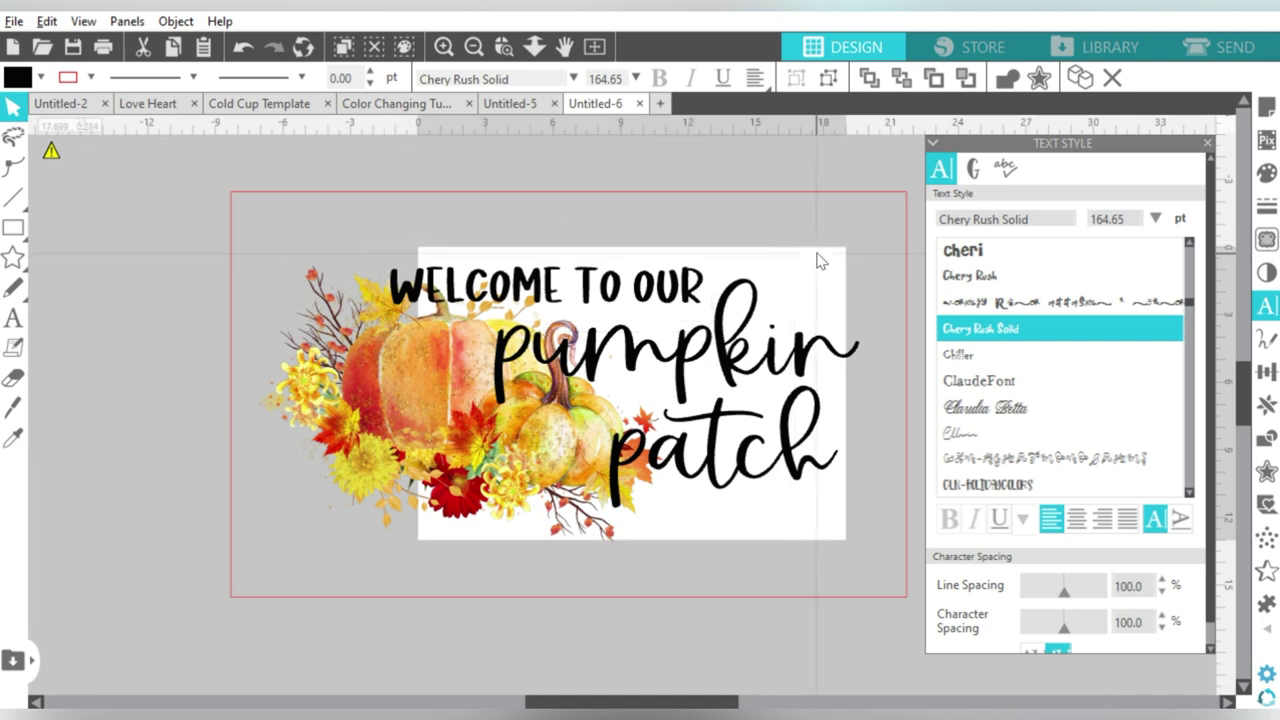
left_click(791, 357)
key("ctrl+a")
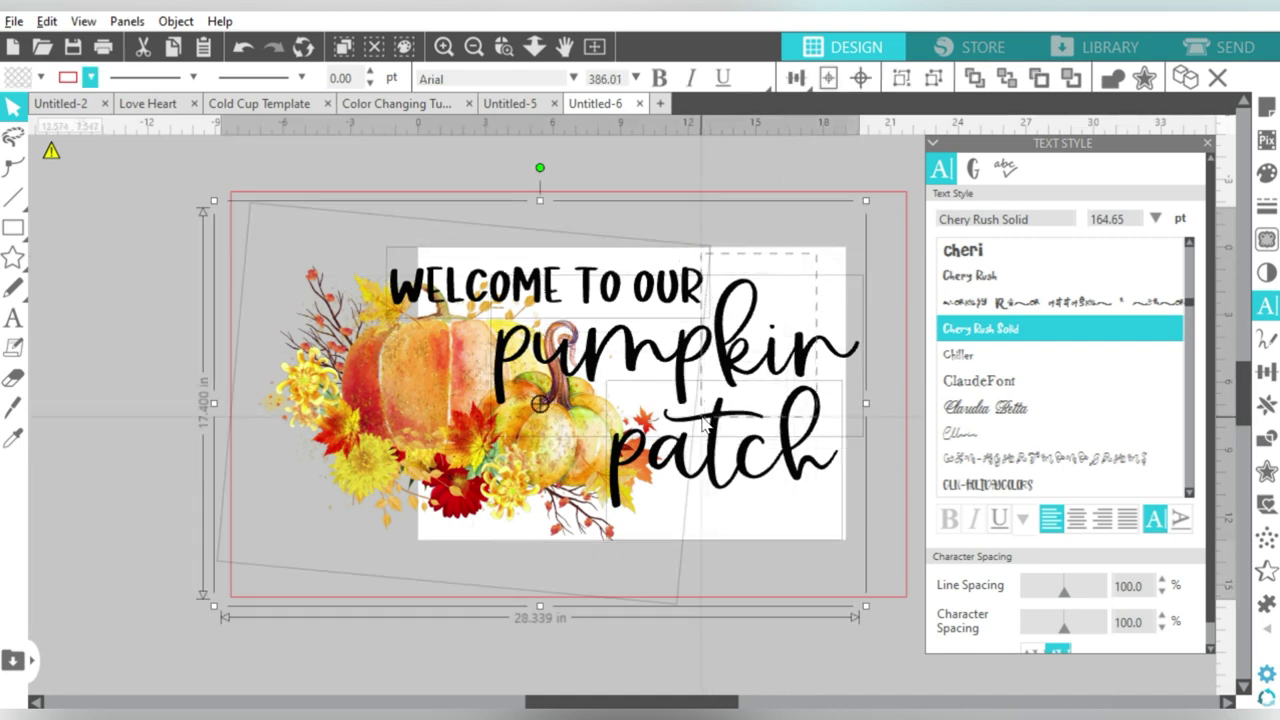
left_click(393, 395)
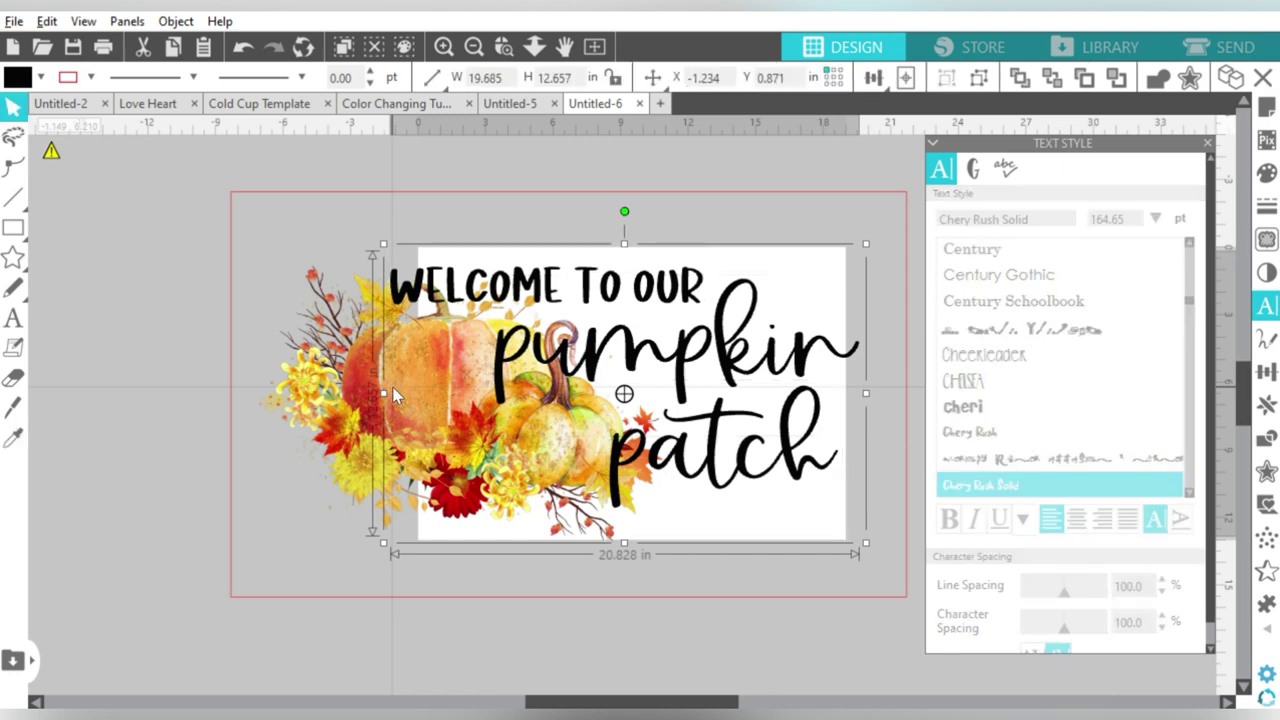
left_click(1267, 471)
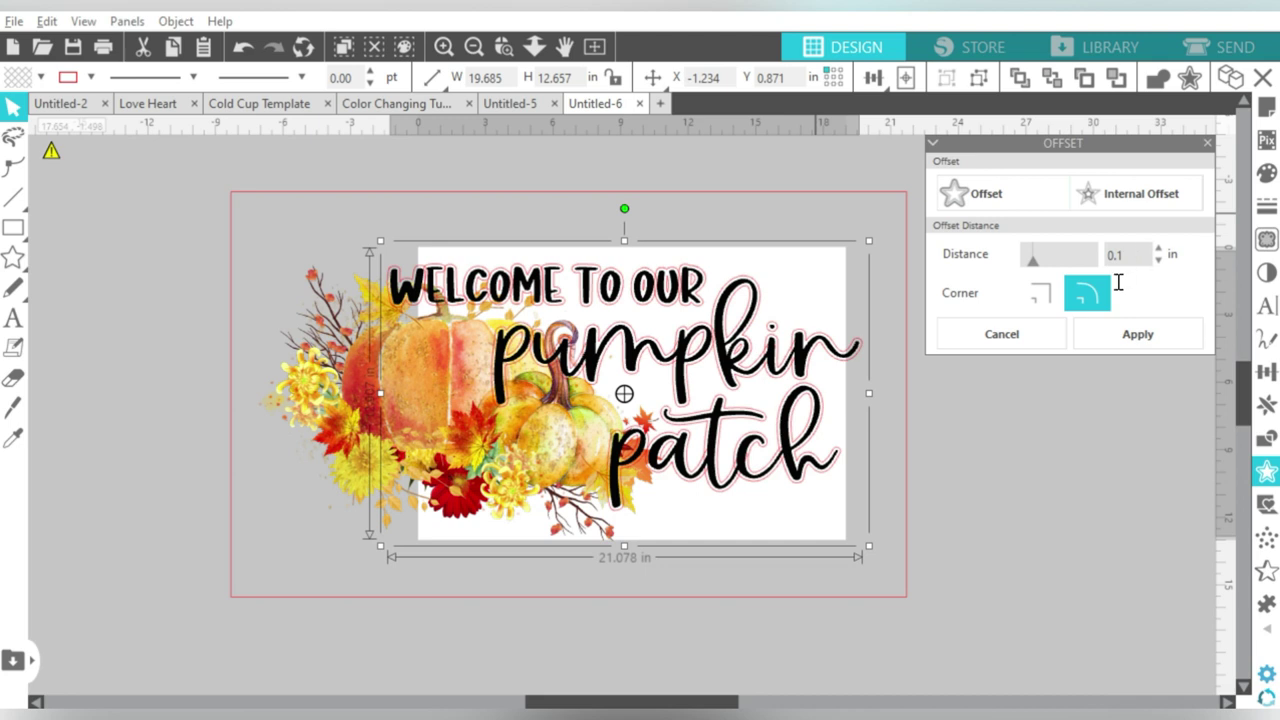
left_click(1142, 333)
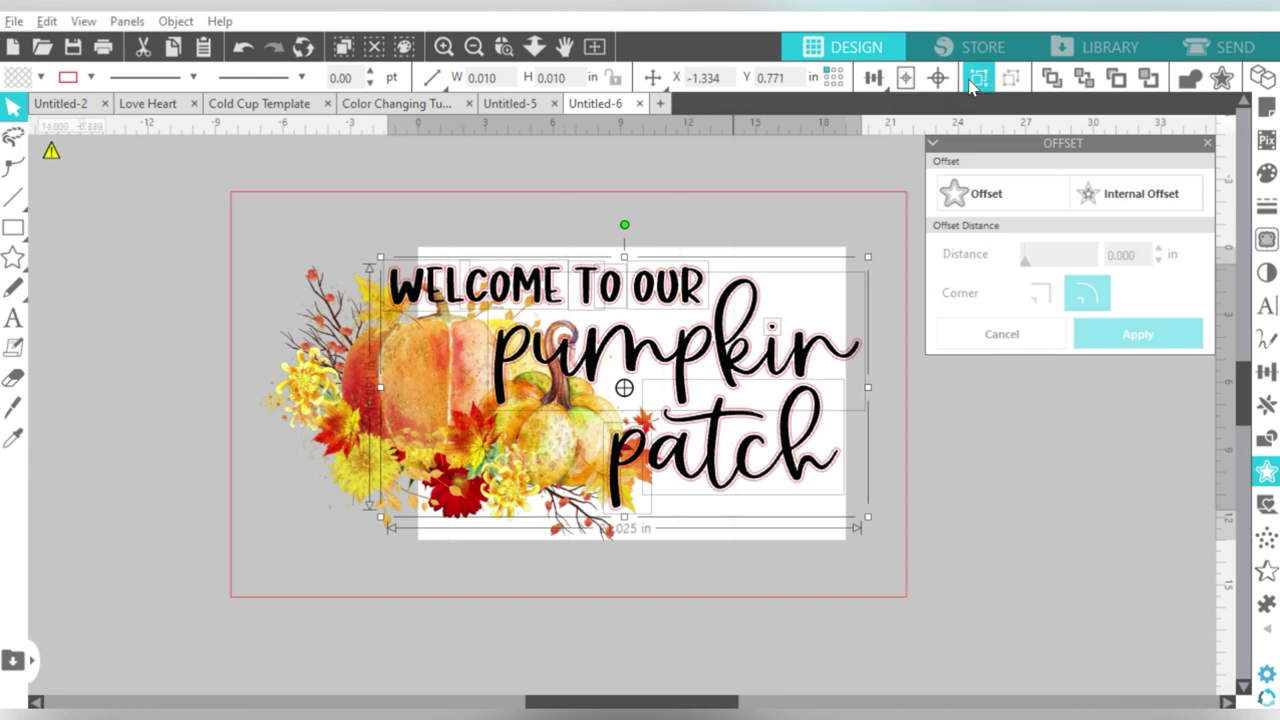
- Group the offset outlines of the text, fill them with white and remove their red line colour
left_click(978, 77)
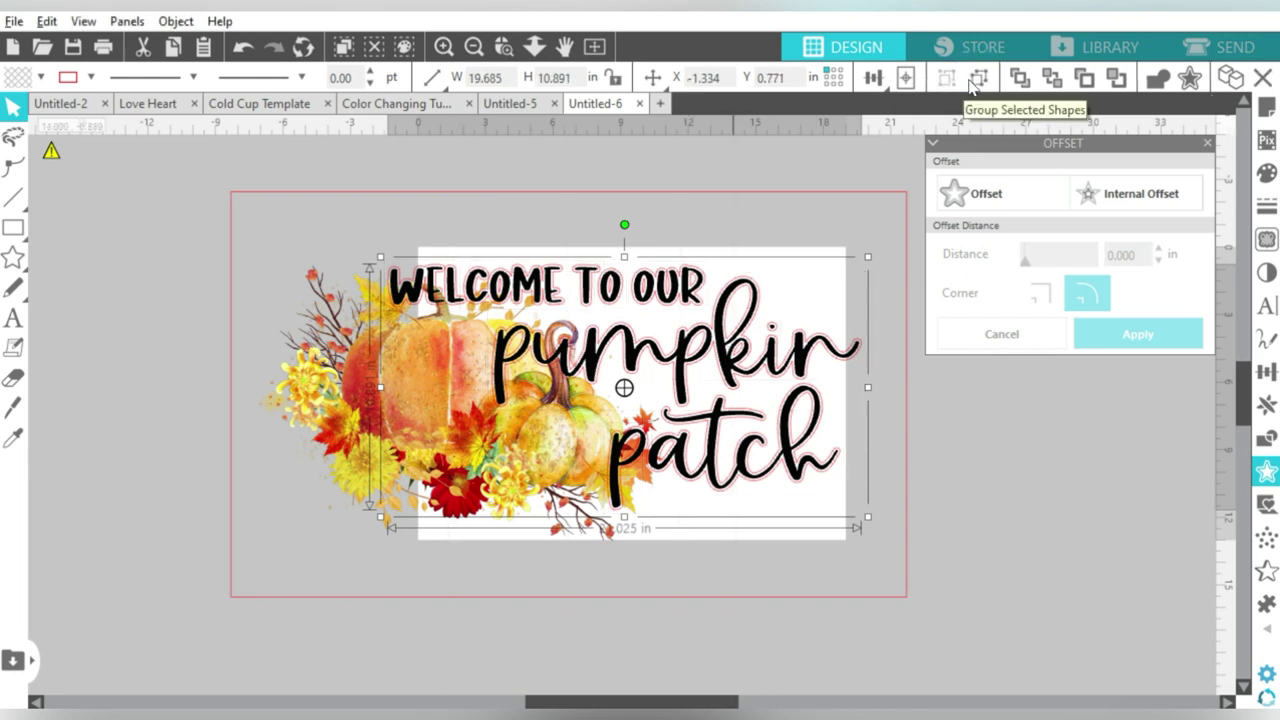
left_click(40, 78)
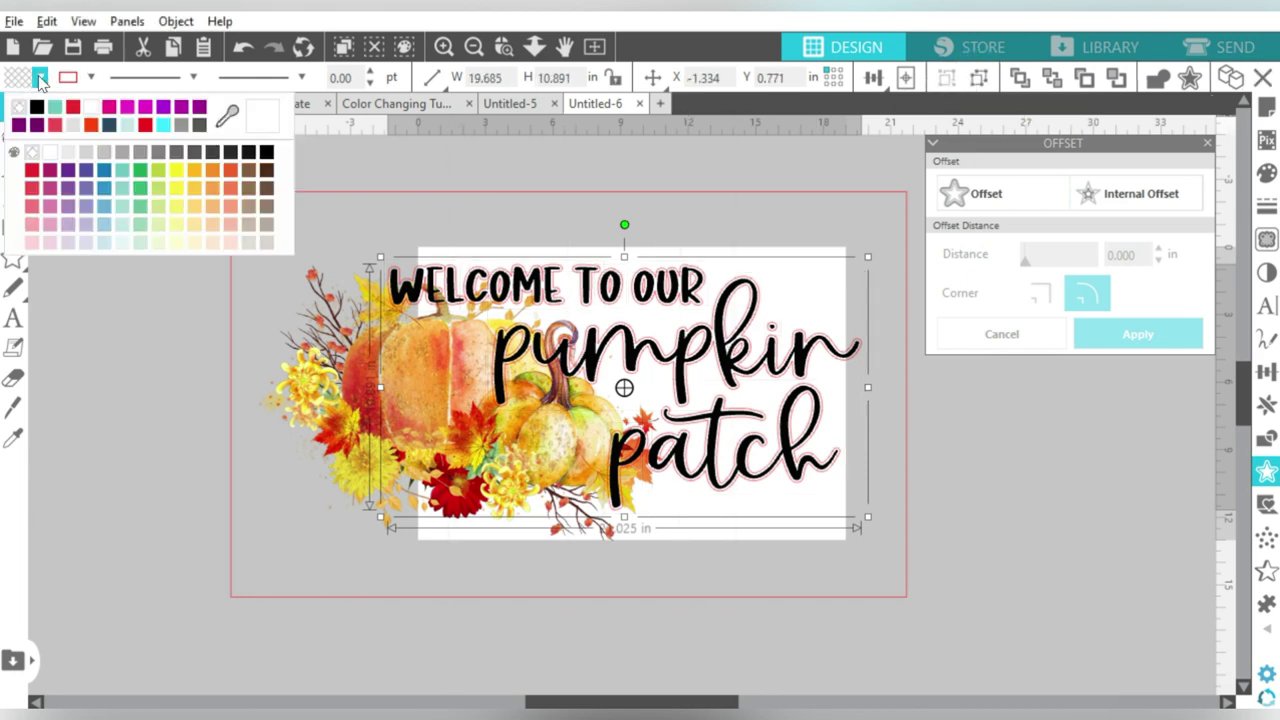
left_click(40, 155)
left_click(90, 77)
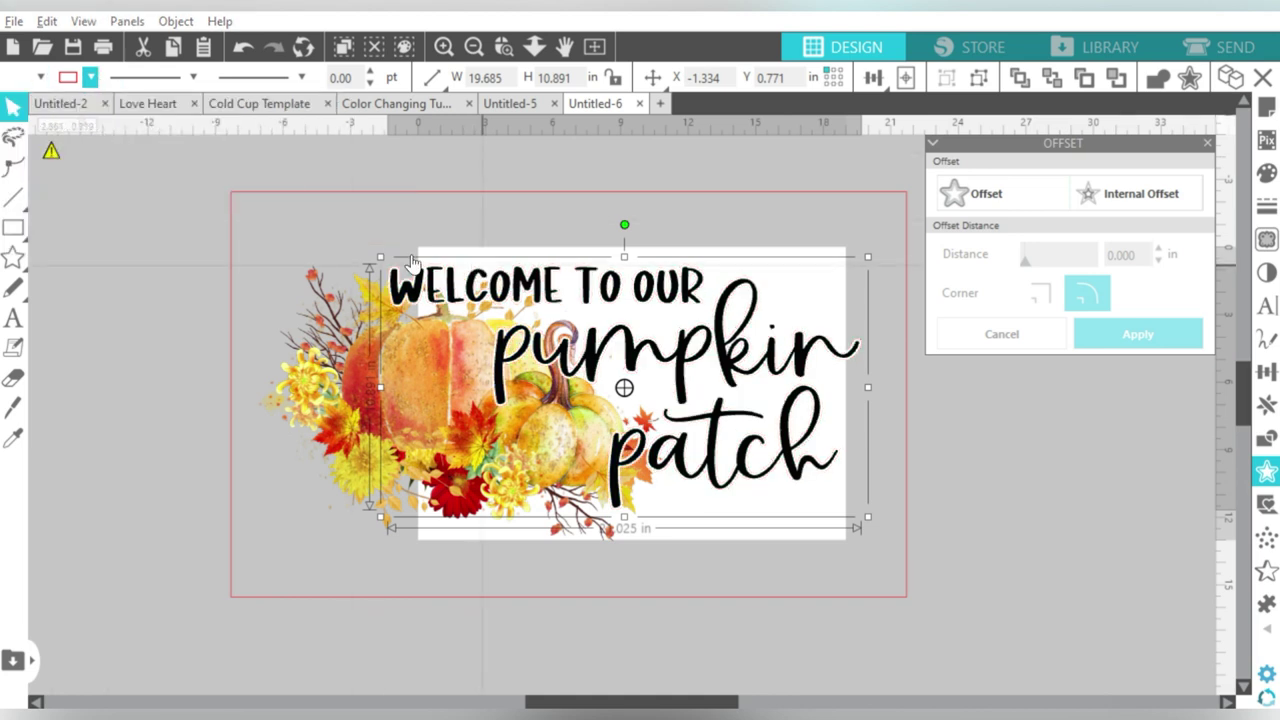
- Move the pumpkin image slightly right, closer under the welcome text
left_click(177, 269)
left_click_drag(455, 418, 482, 414)
left_click(762, 548)
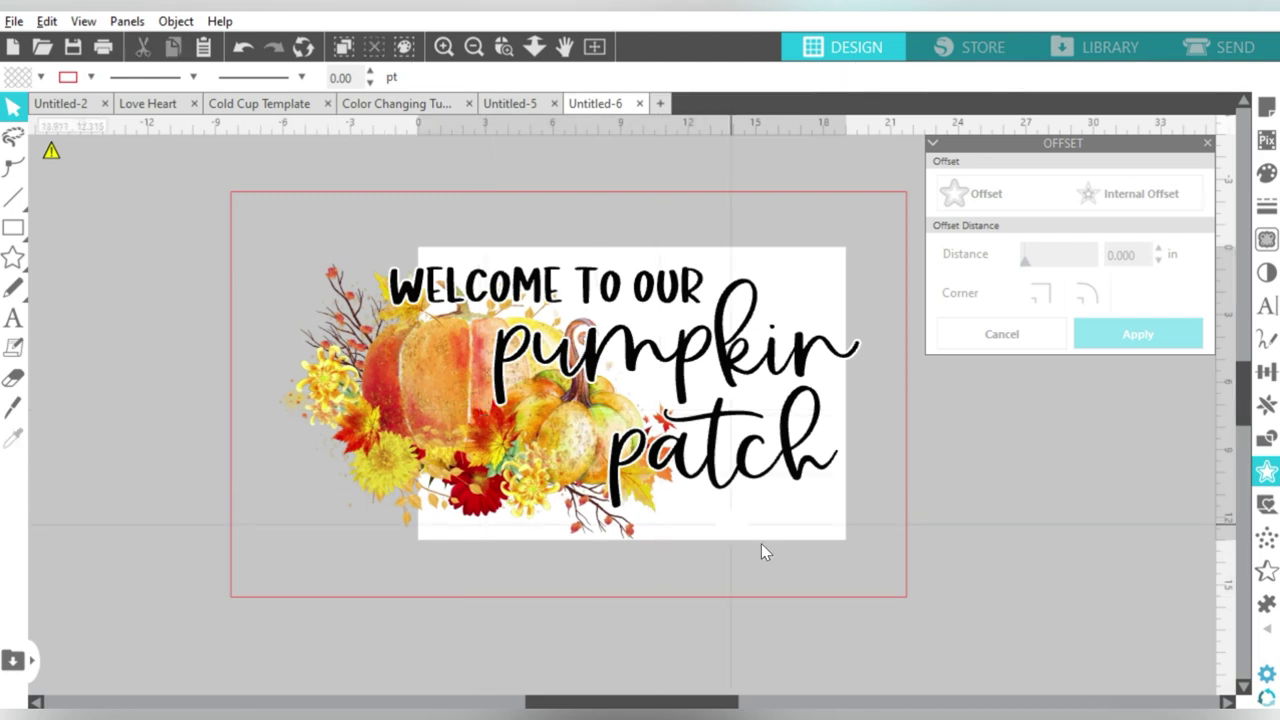
- Move the pumpkins and text together left so the selection's right edge meets the white page's right edge
left_click(688, 524)
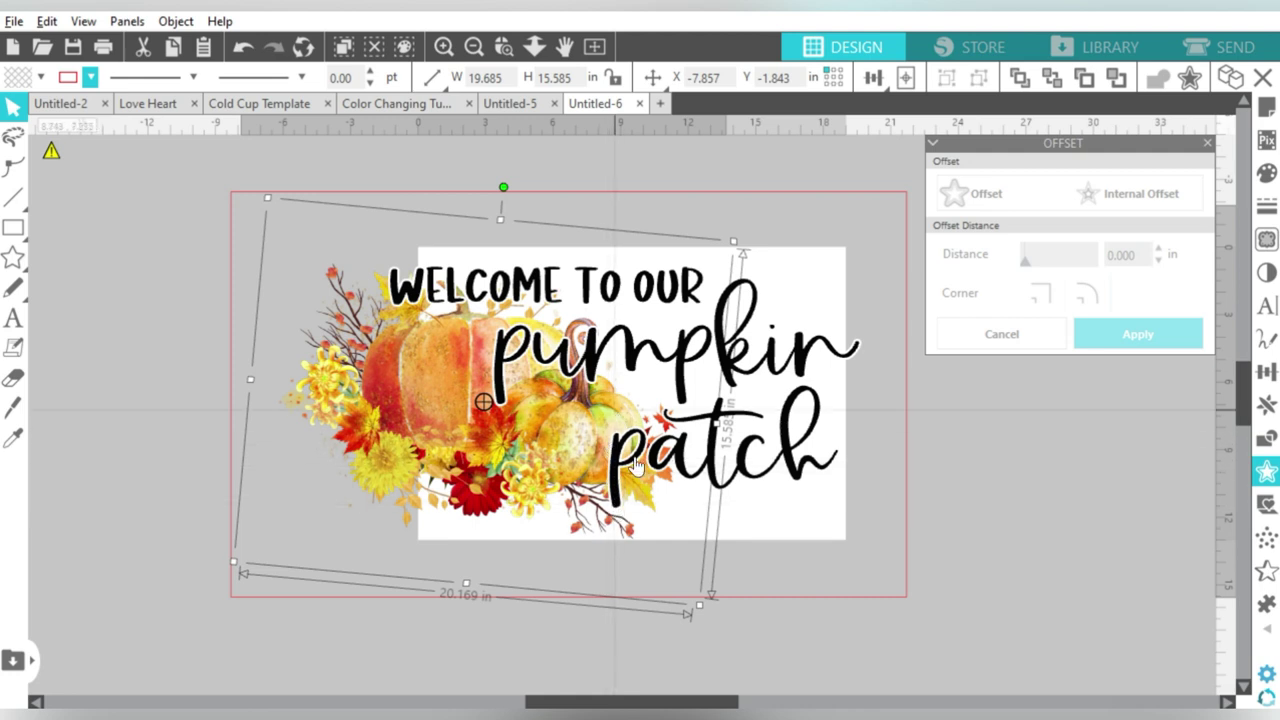
key("ctrl+a")
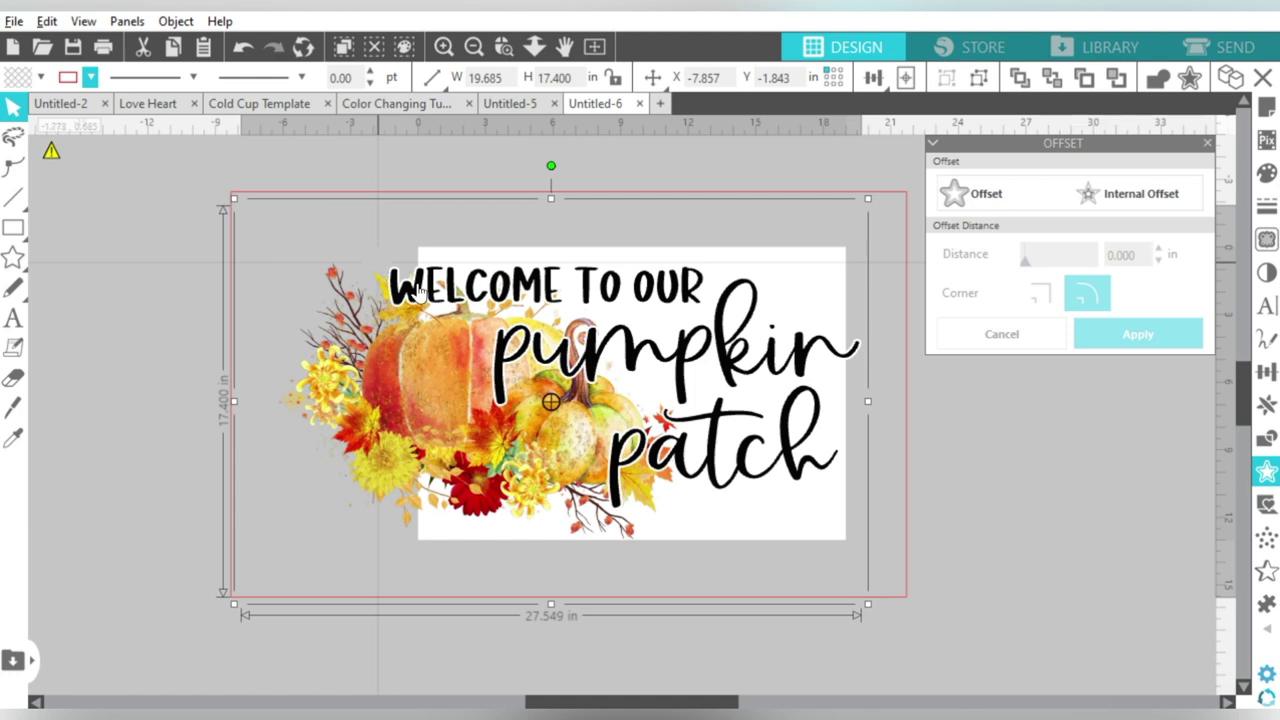
left_click_drag(542, 357, 513, 357)
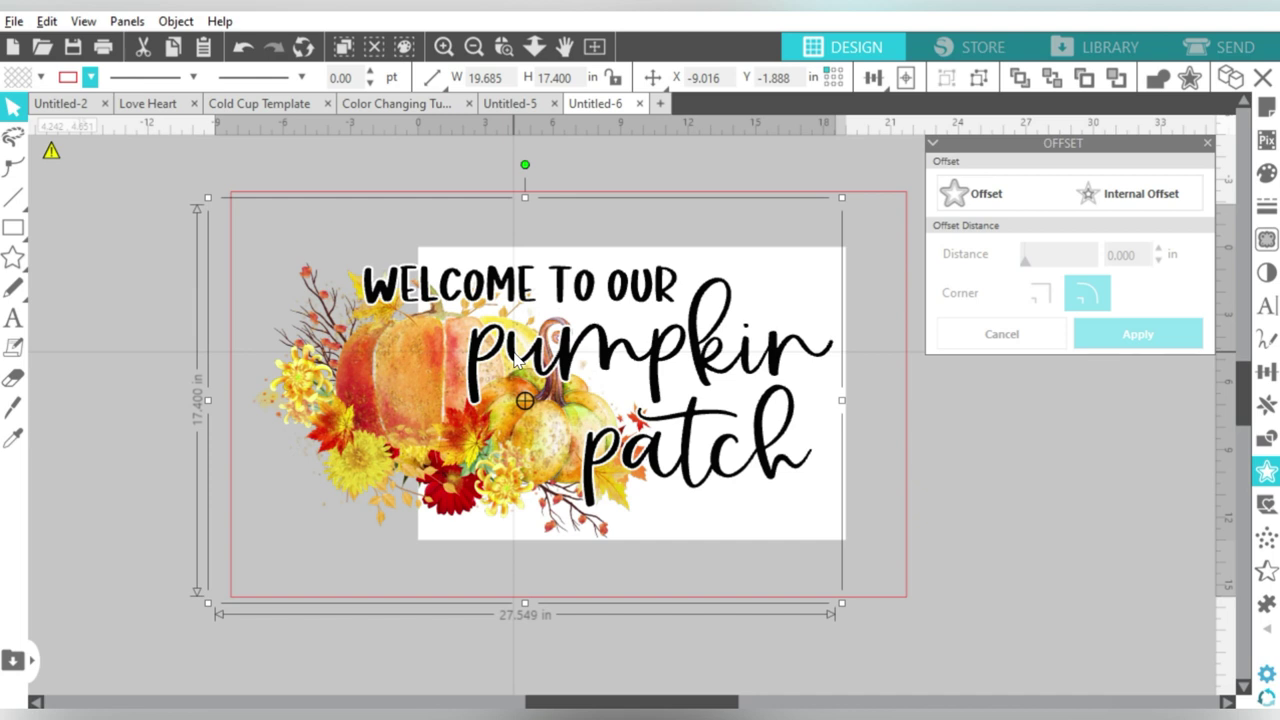
left_click_drag(514, 356, 516, 356)
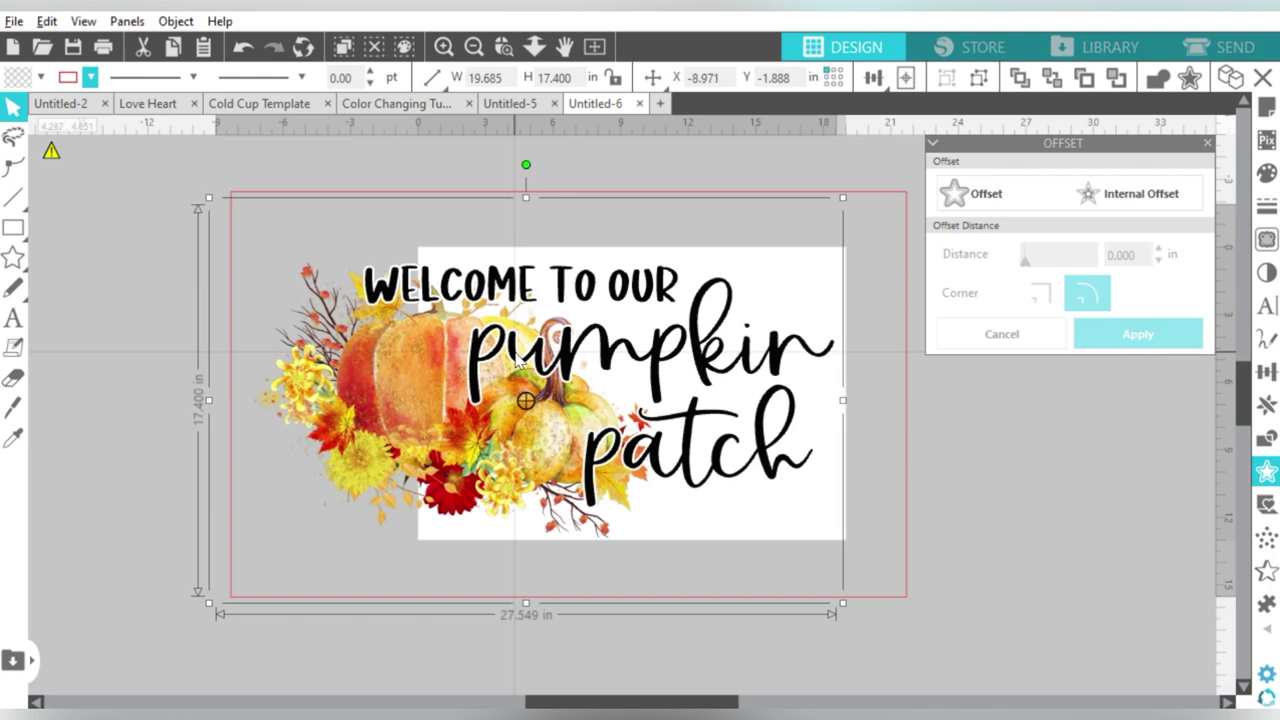
- Scale the whole design proportionally to about 26.5 in wide and raise it slightly inside the doormat frame
left_click_drag(212, 196, 237, 207)
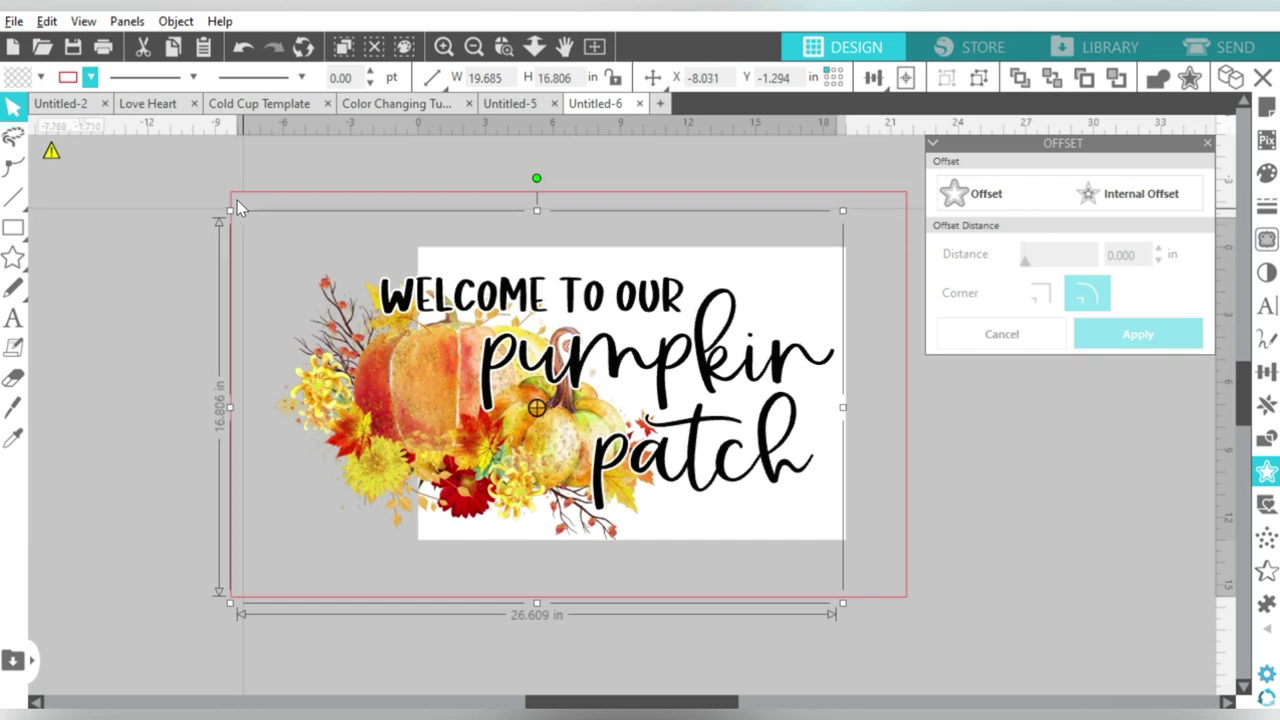
left_click_drag(237, 207, 239, 209)
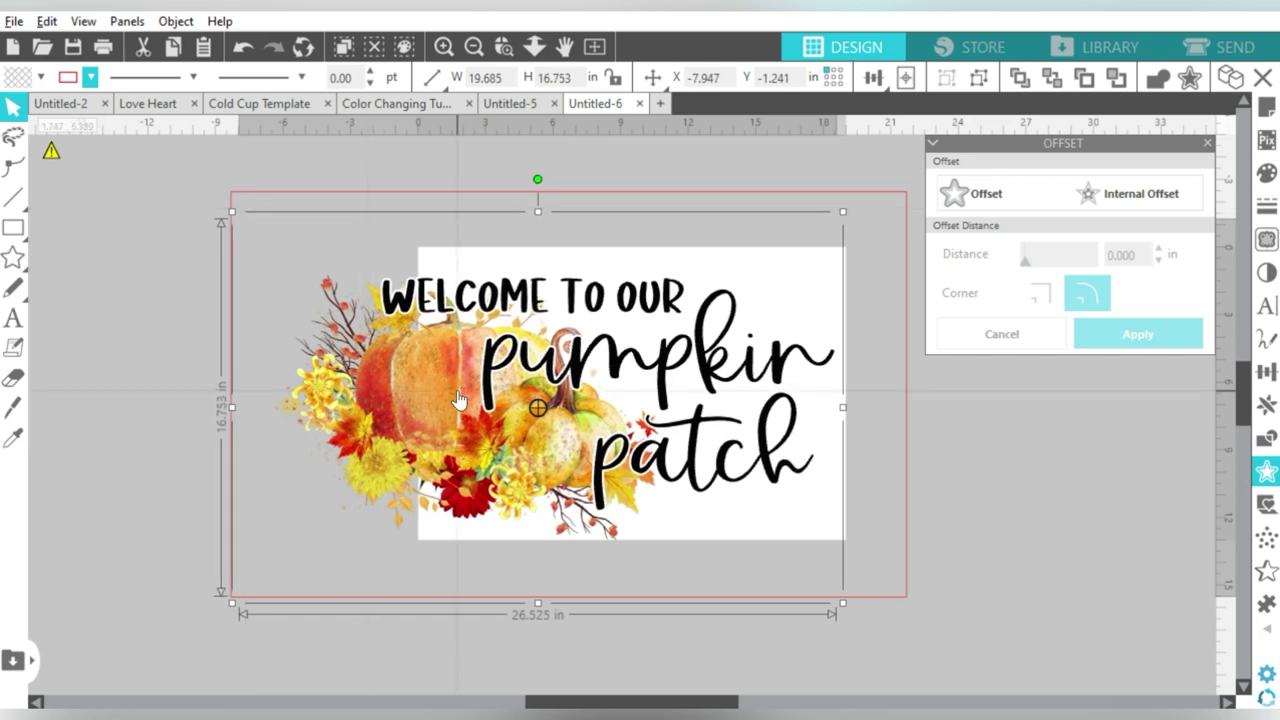
left_click_drag(457, 391, 458, 386)
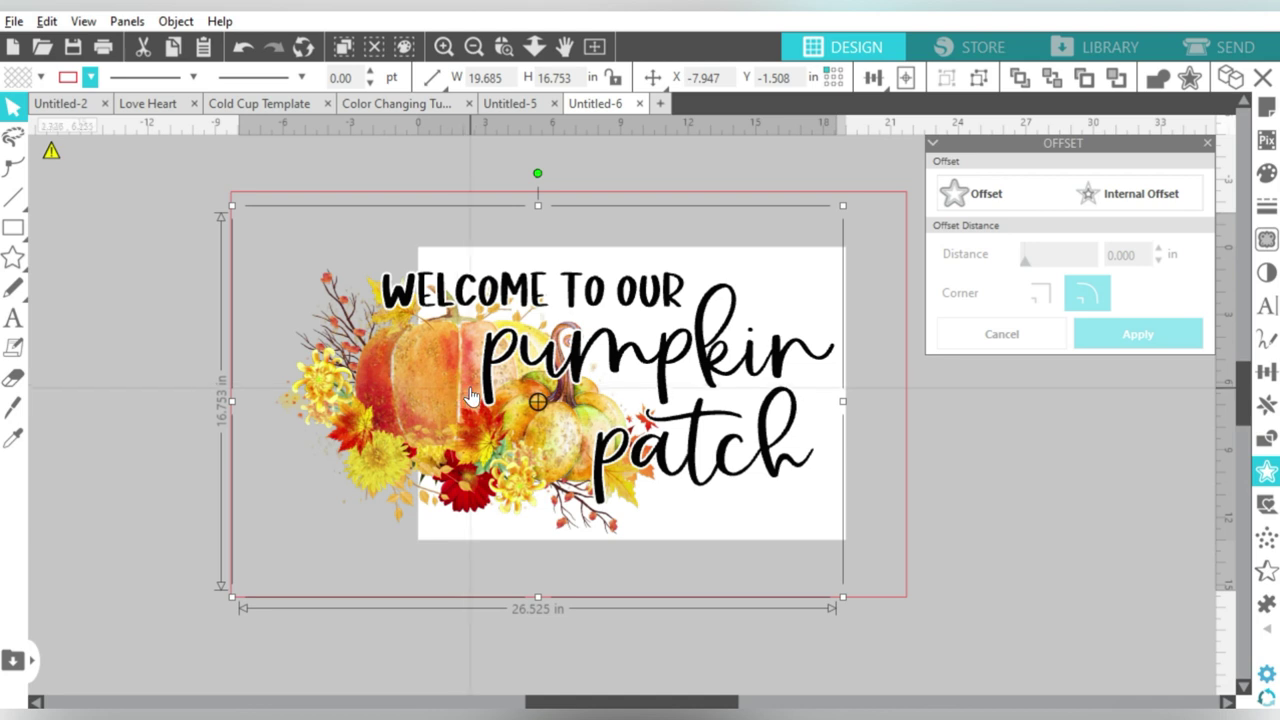
- Try moving the whole design right so its pumpkin half lies on the white page
left_click_drag(470, 387, 640, 395)
left_click_drag(640, 395, 640, 396)
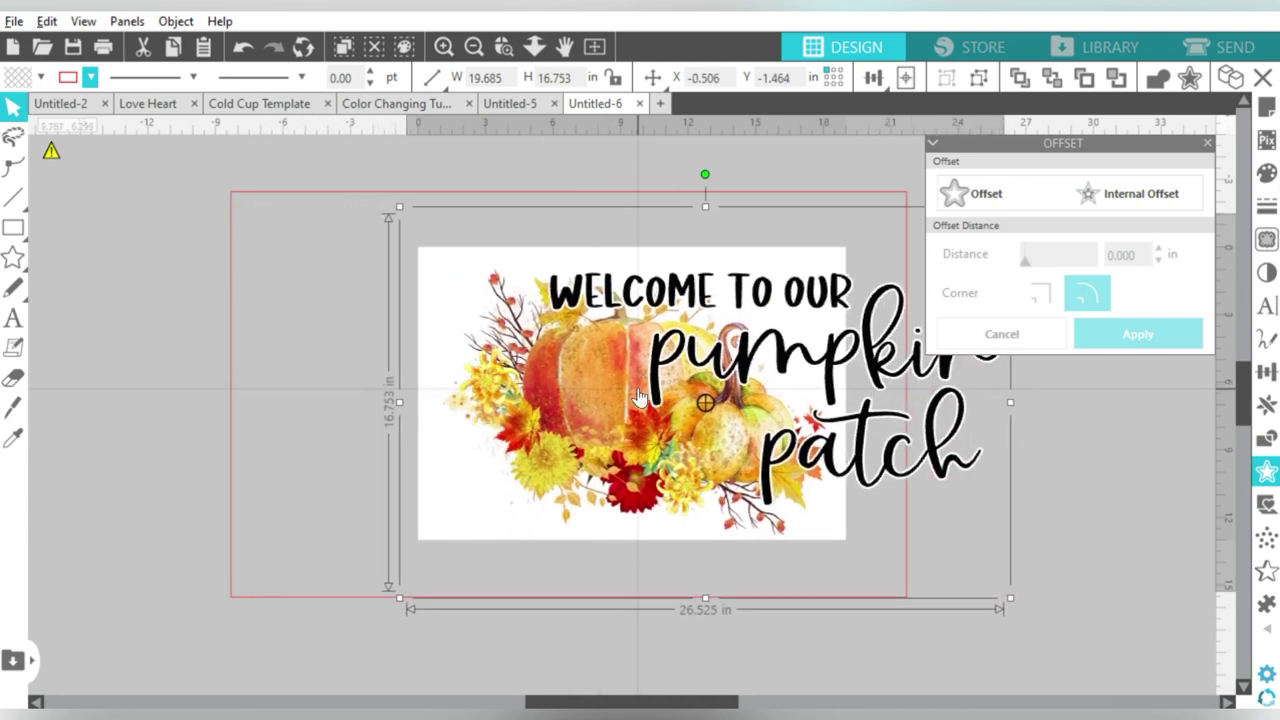
left_click_drag(640, 397, 473, 396)
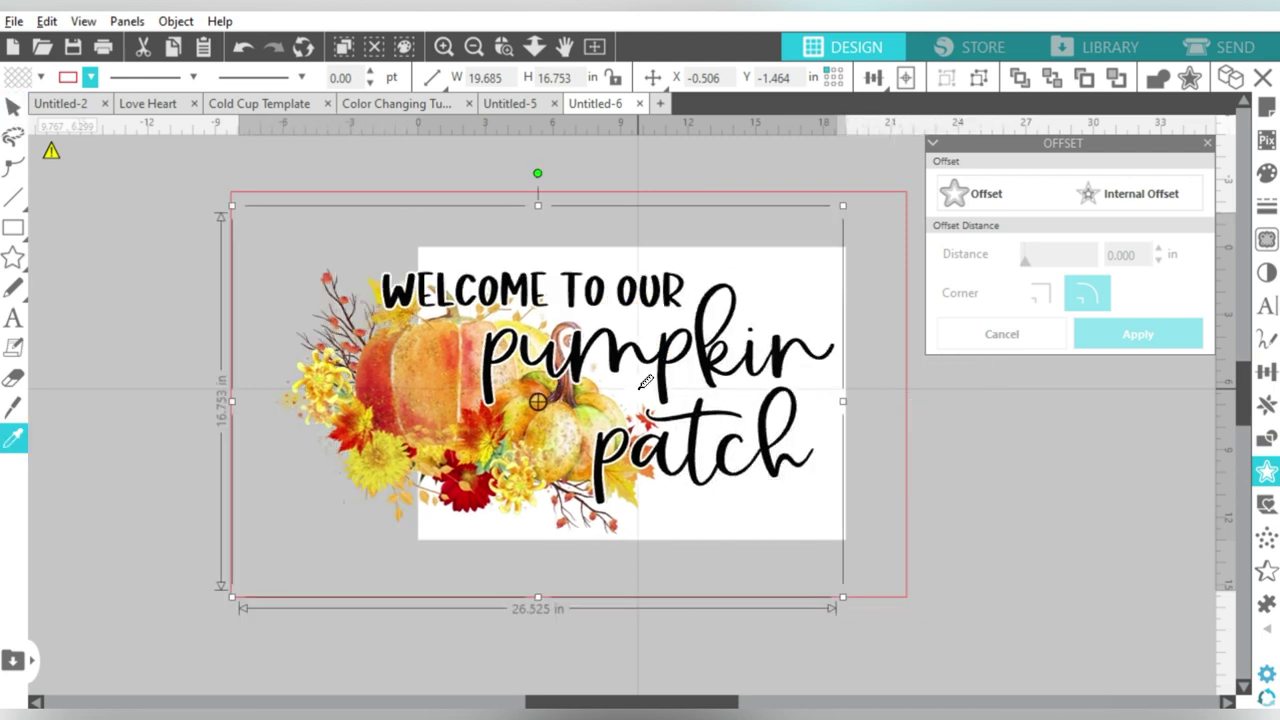
- Flip the whole design horizontally and shift it right so the mirrored pumpkins lie within the white page
left_click_drag(590, 390, 589, 389)
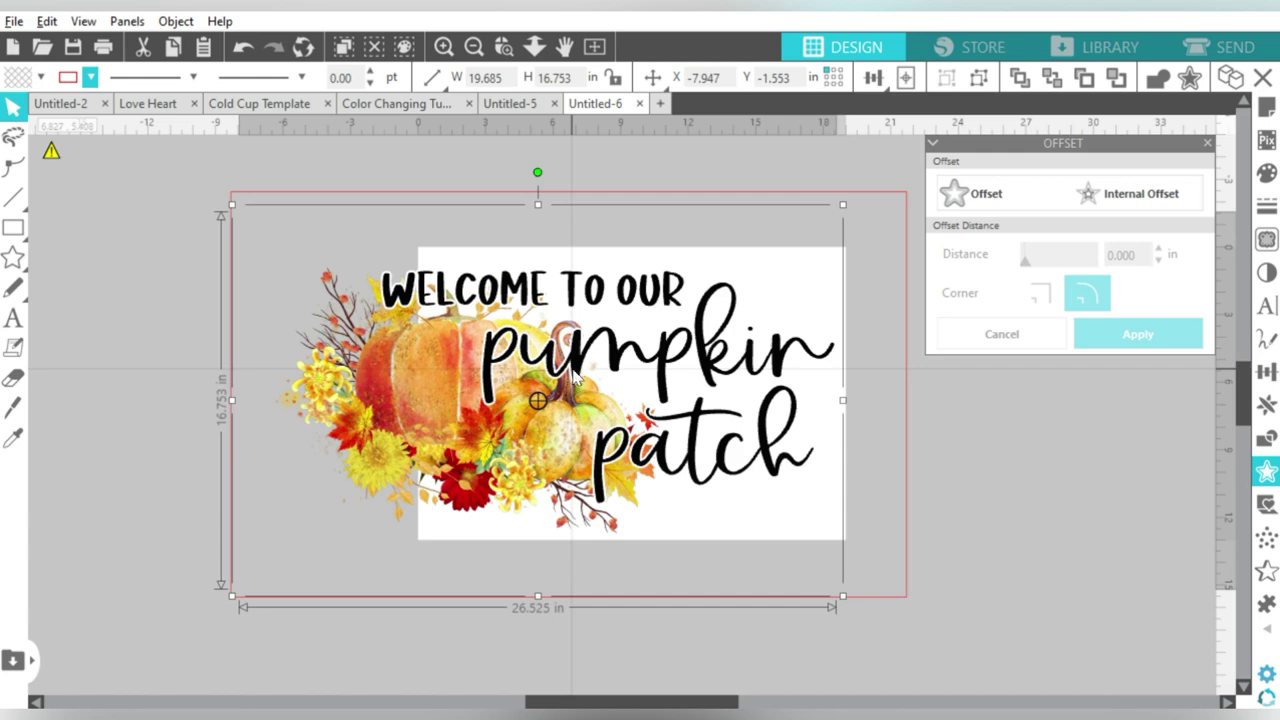
right_click(575, 376)
left_click(648, 337)
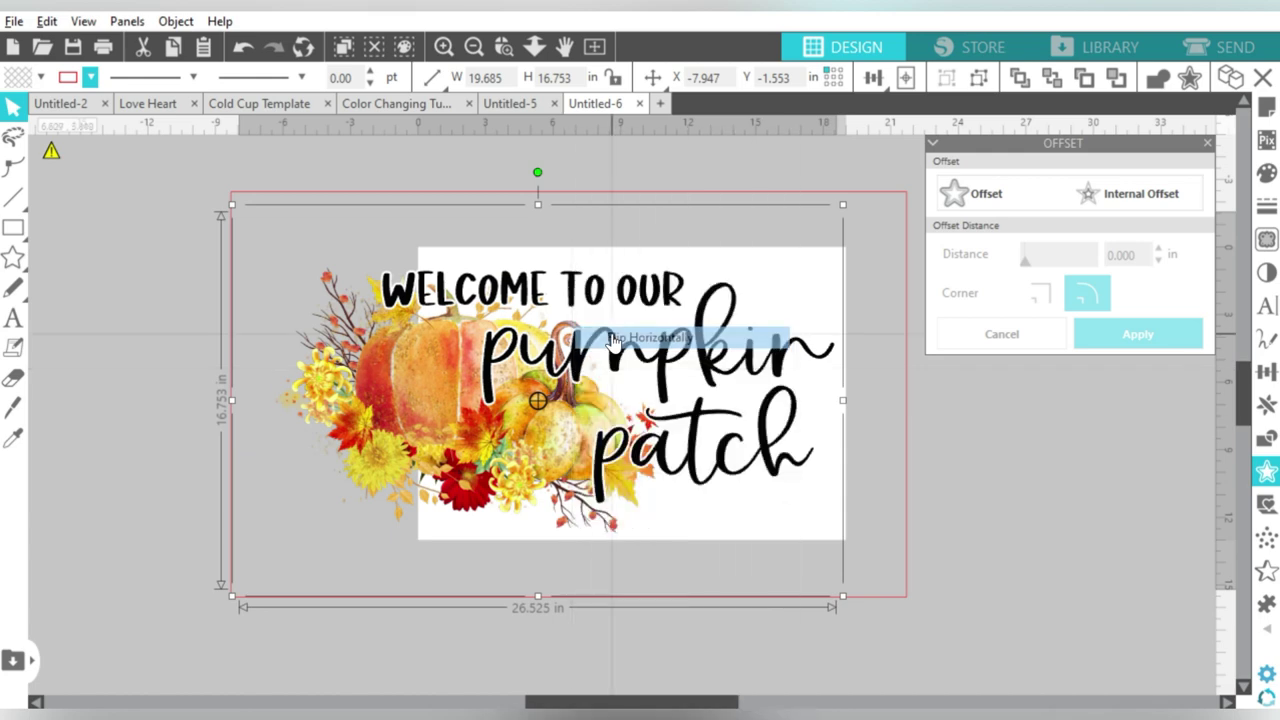
left_click_drag(685, 355, 714, 362)
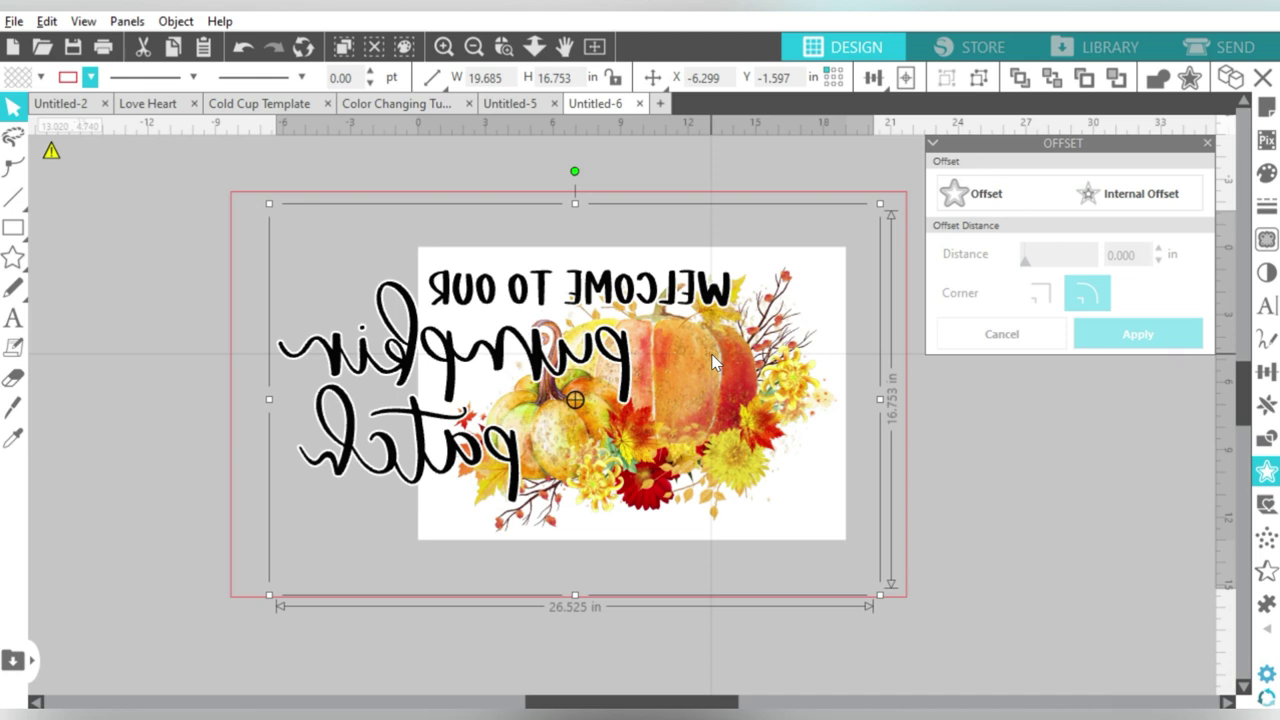
left_click_drag(714, 360, 712, 360)
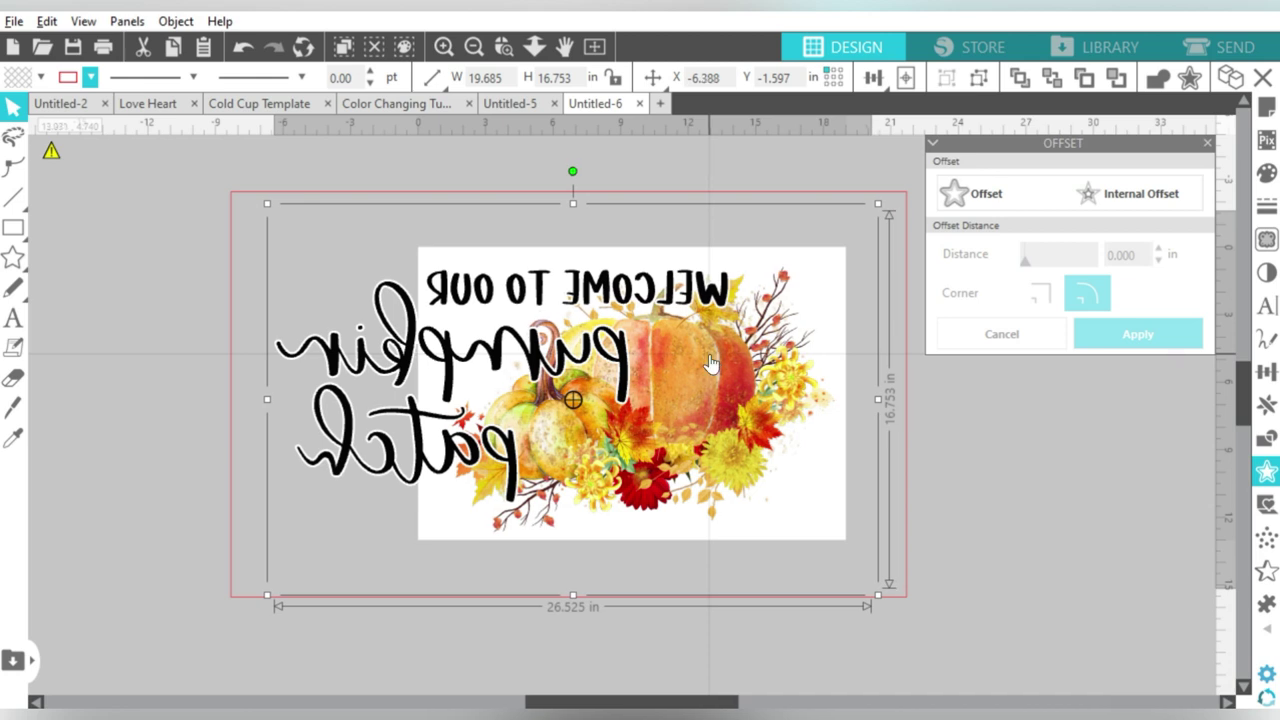